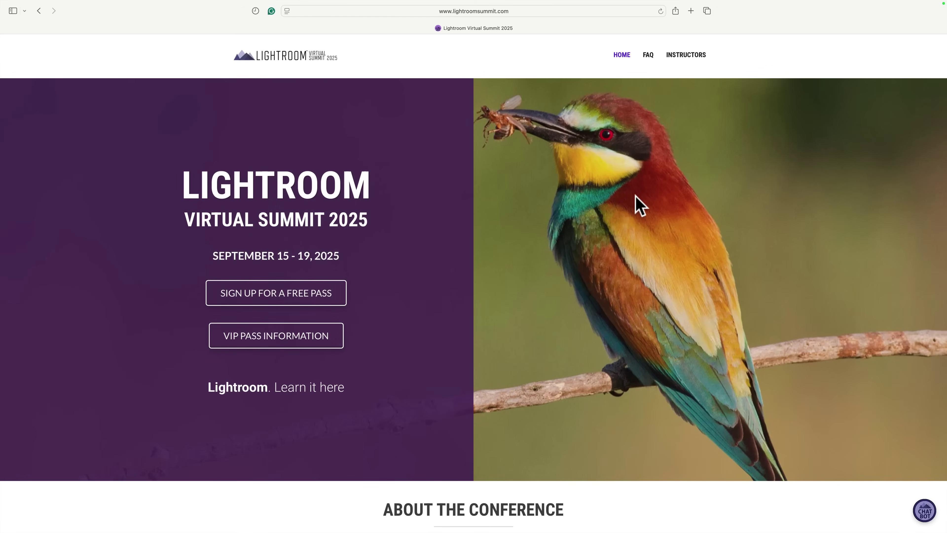
Step: Scroll the Lightroom Virtual Summit page past the instructors and pricing cards to 'Are You a Beginner?'
scroll(636, 196, down, 20)
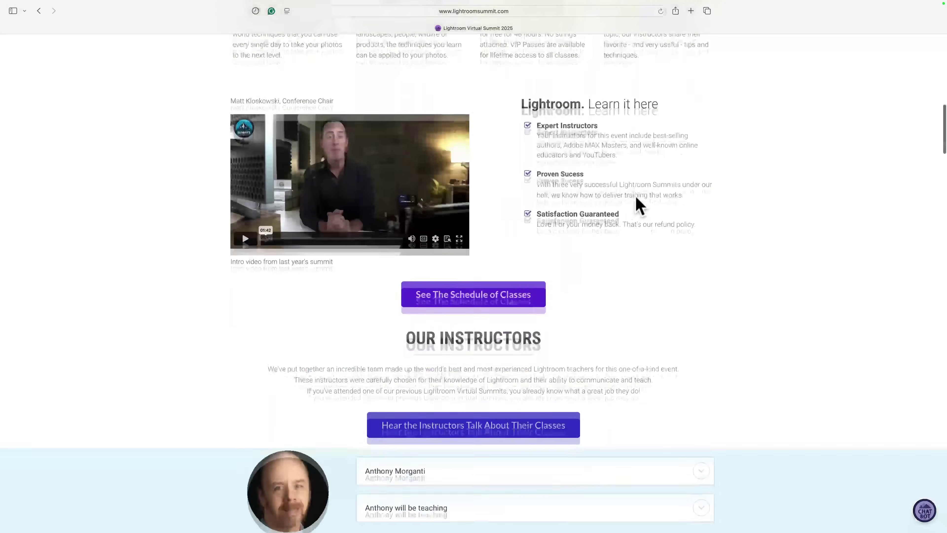
scroll(637, 198, down, 10)
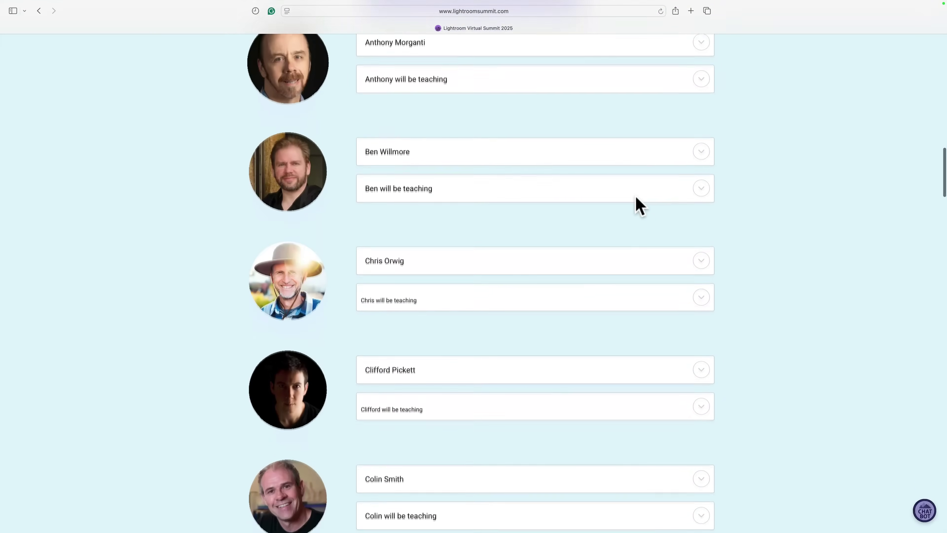
scroll(637, 200, down, 9)
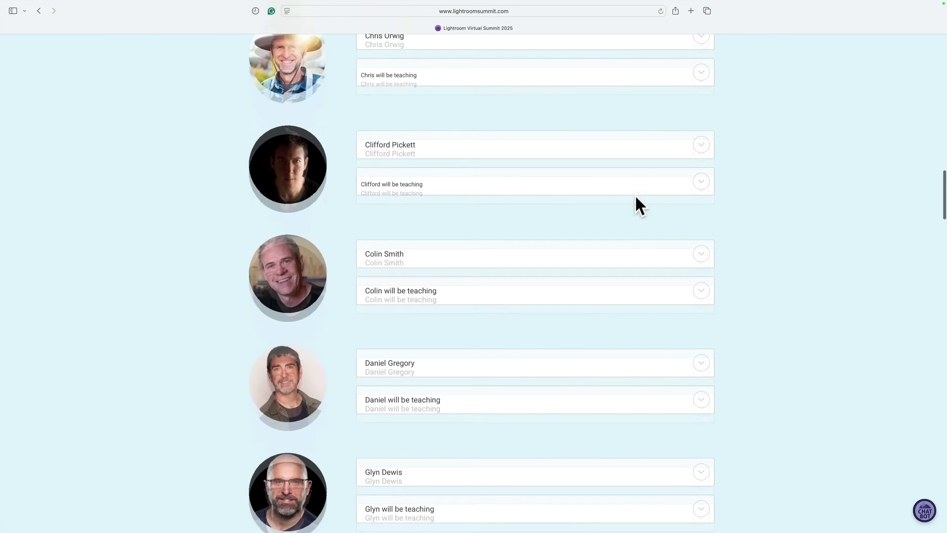
scroll(638, 205, down, 5)
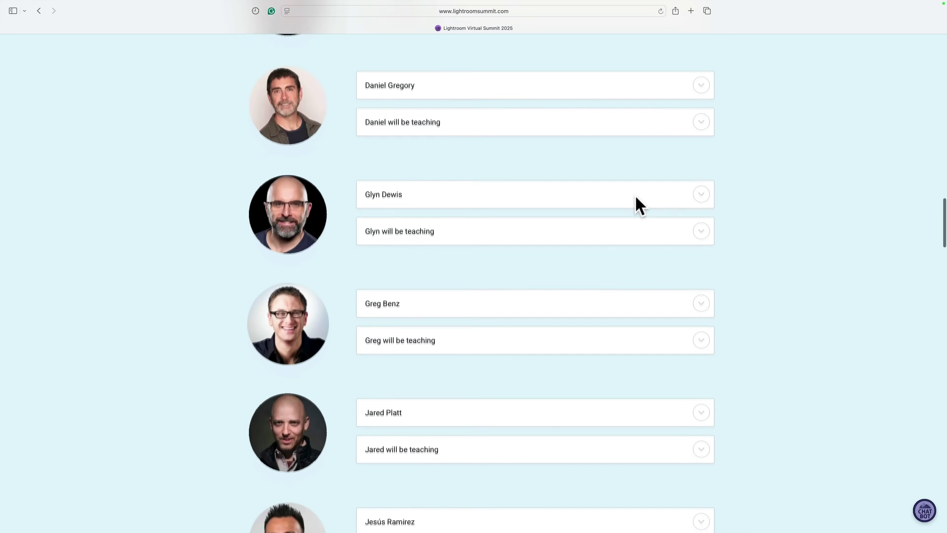
scroll(636, 197, down, 2)
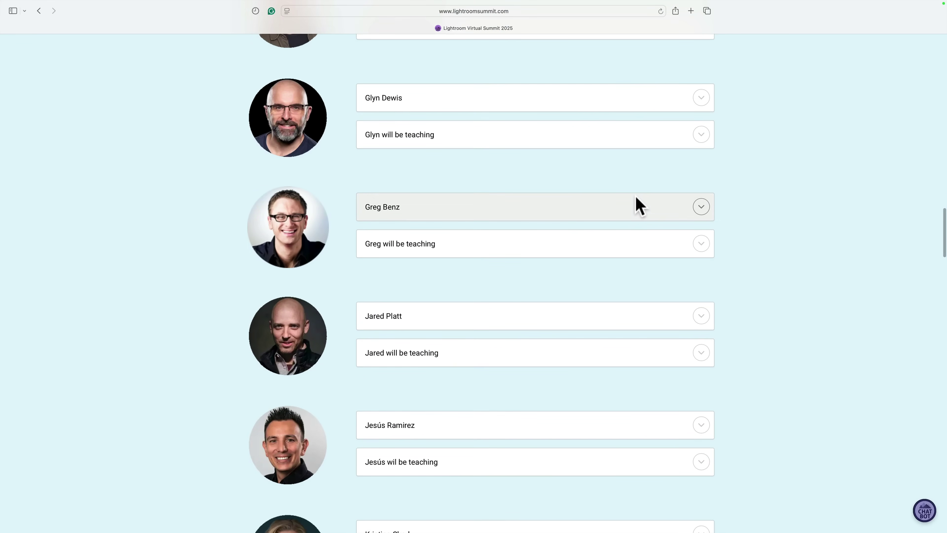
scroll(635, 196, down, 4)
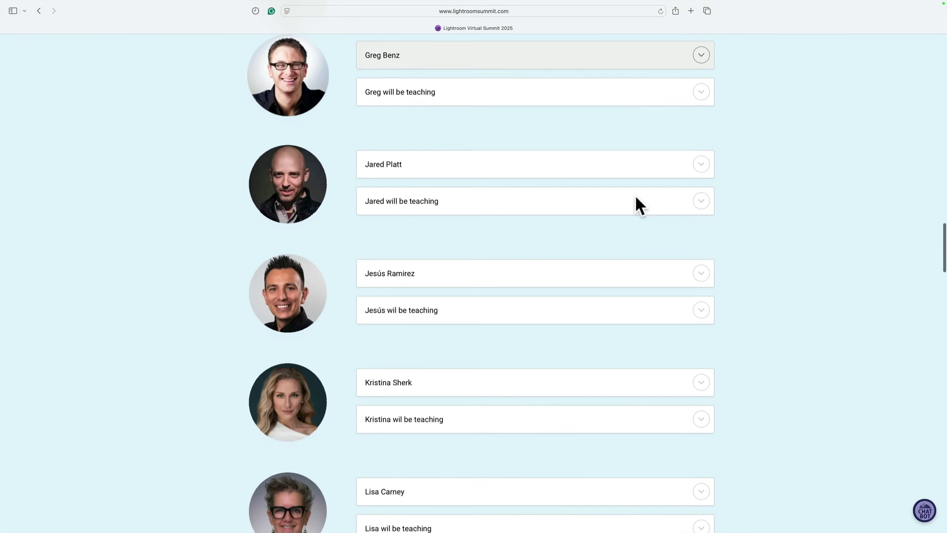
scroll(636, 197, down, 10)
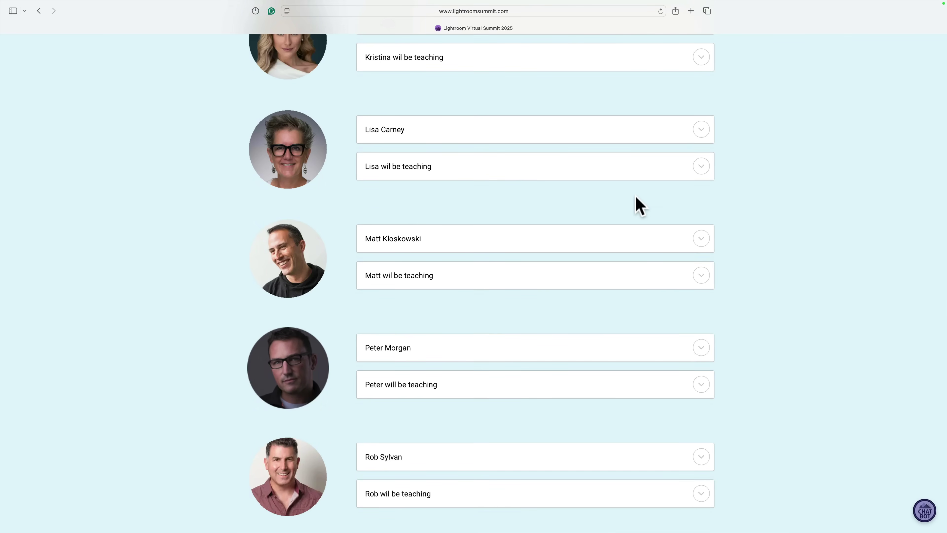
scroll(636, 198, down, 4)
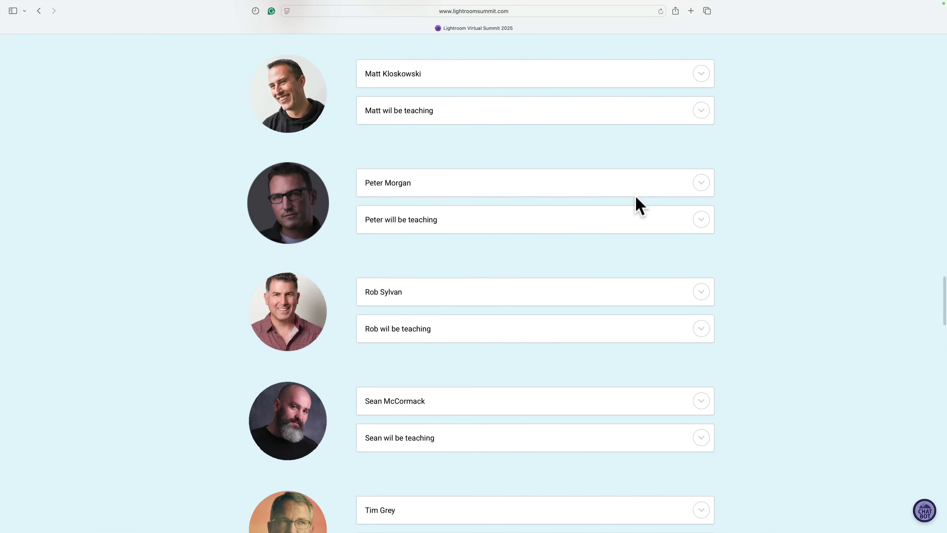
scroll(639, 205, down, 7)
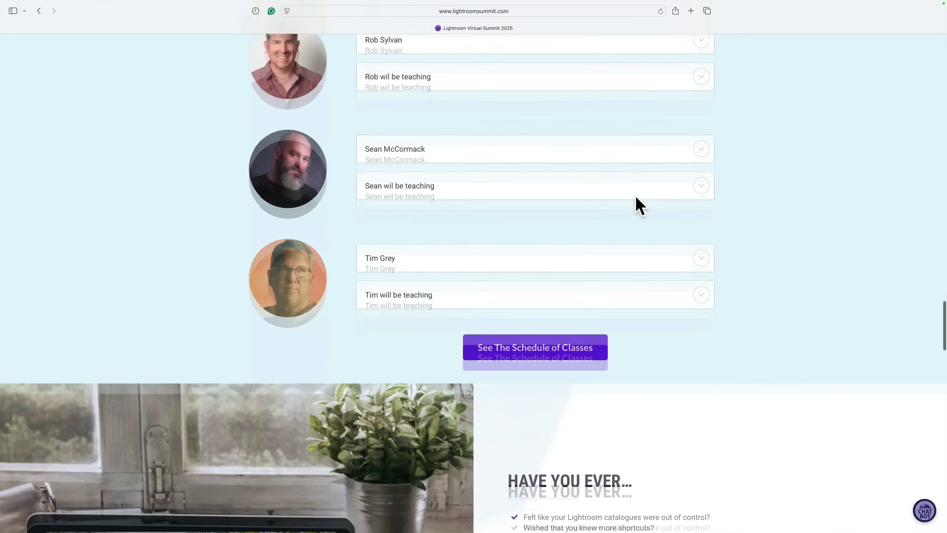
scroll(639, 205, down, 3)
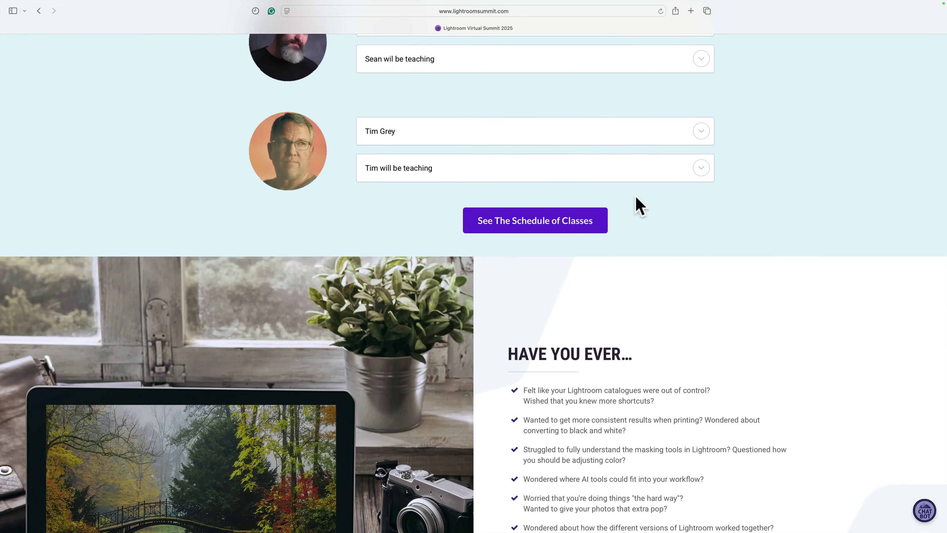
scroll(638, 205, down, 2)
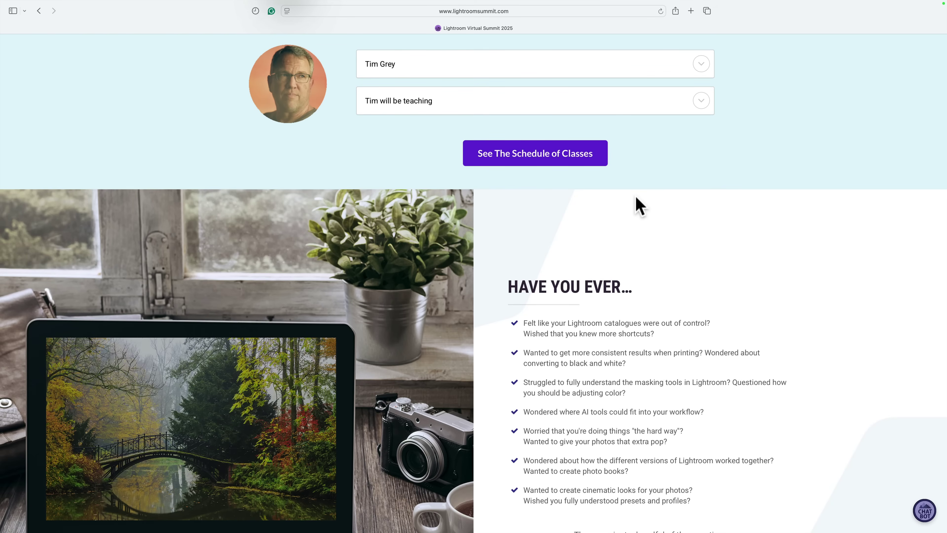
scroll(638, 206, down, 10)
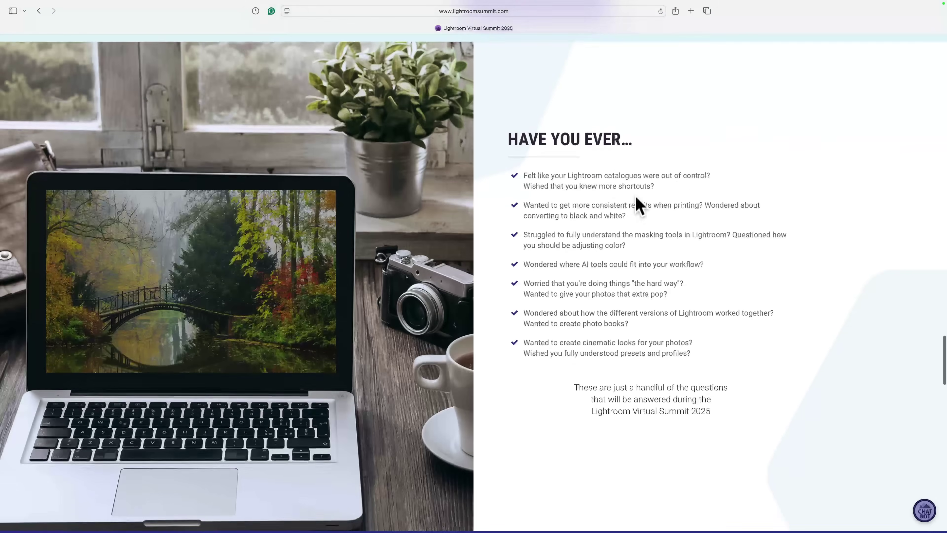
scroll(639, 206, down, 9)
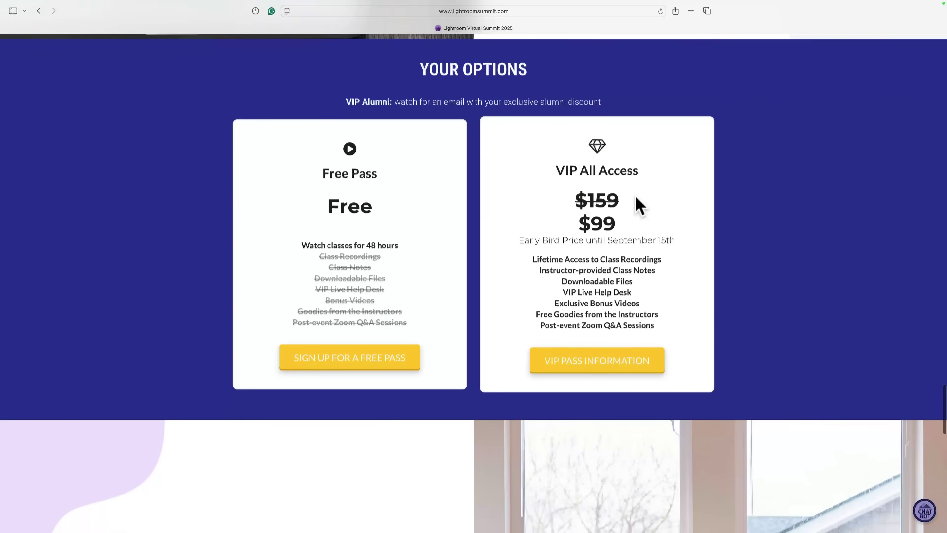
scroll(638, 206, down, 5)
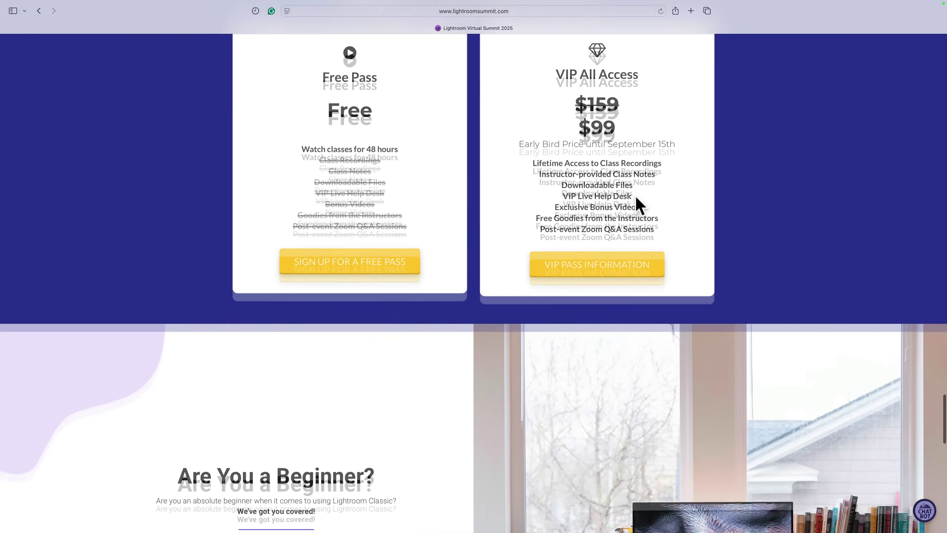
scroll(639, 206, down, 2)
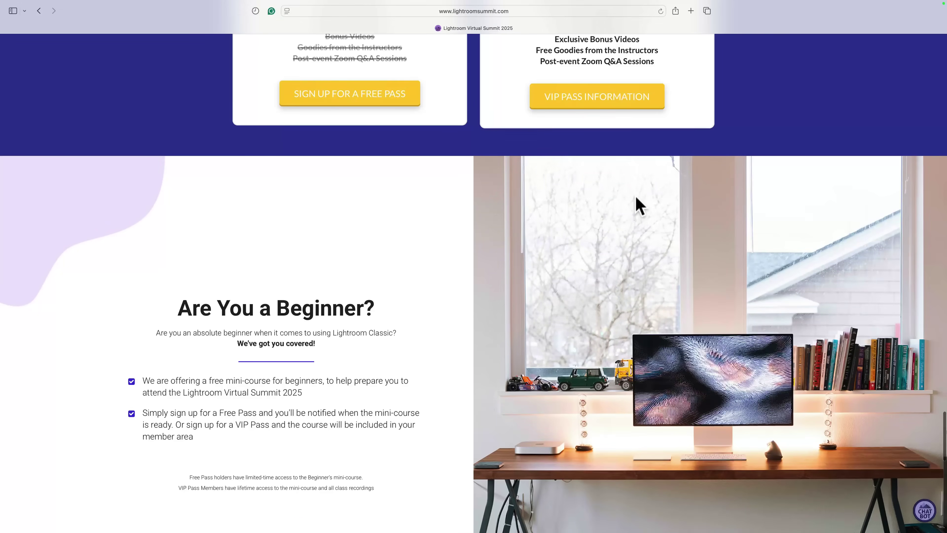
scroll(638, 206, down, 4)
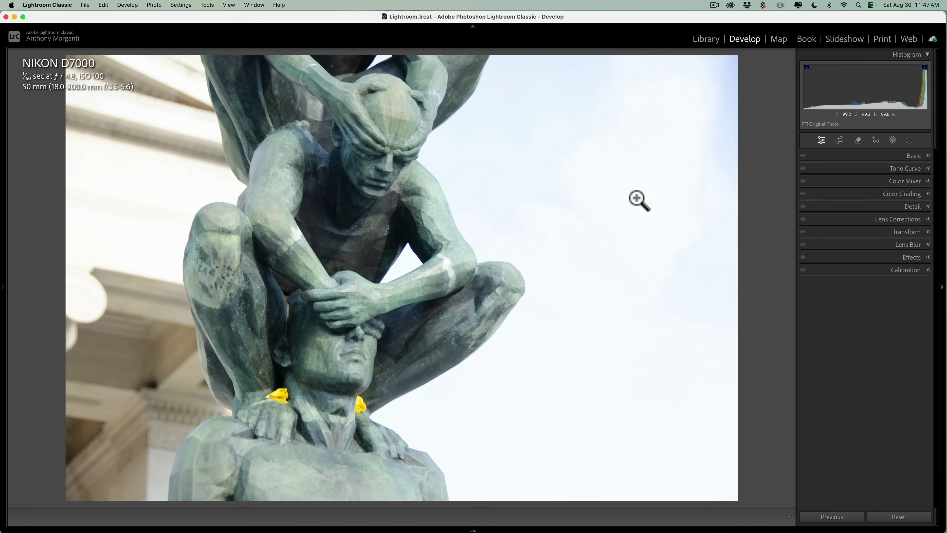
Step: Expand the Basic panel to reveal the Adobe Color profile, As Shot white balance and tone sliders
click(914, 156)
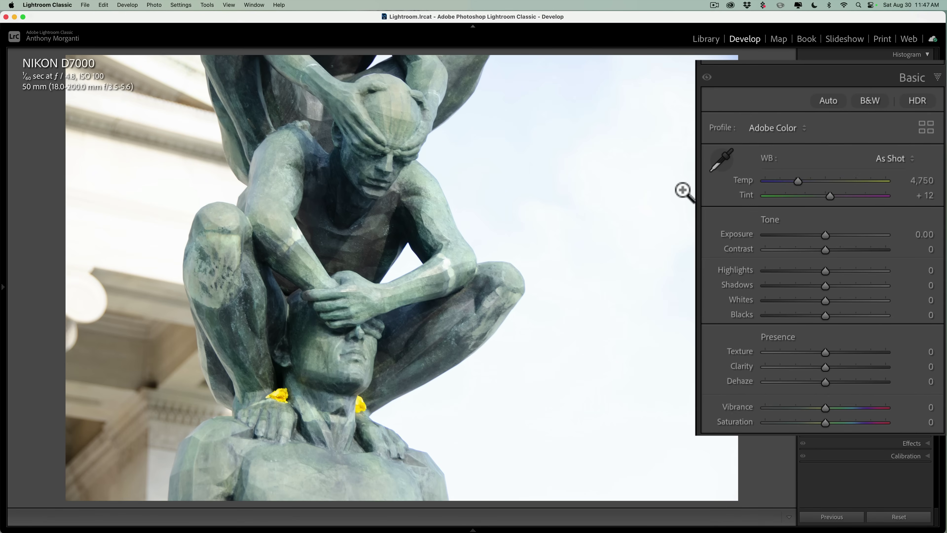
Step: Set Highlights to -100, Shadows to +100 and Exposure to -1.50 to deepen the blue sky
drag(825, 270, 731, 253)
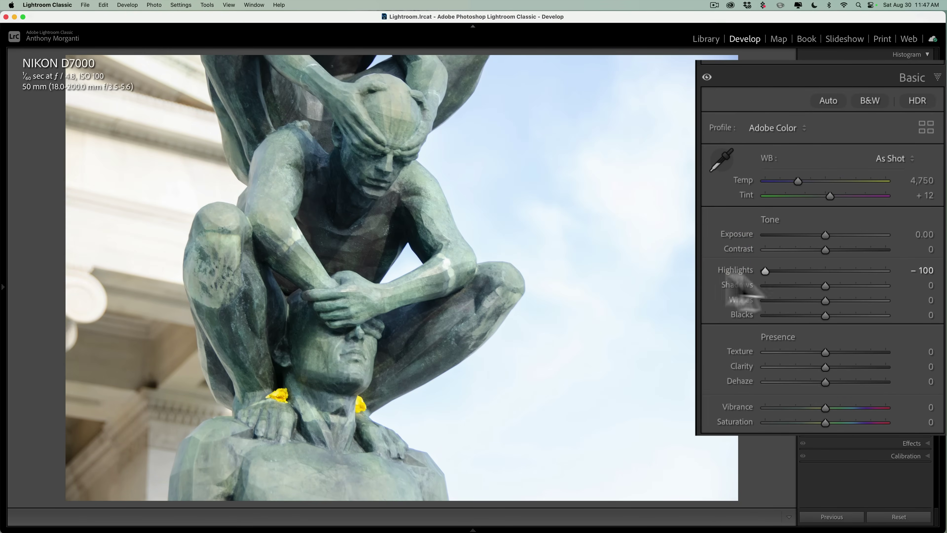
drag(825, 285, 895, 285)
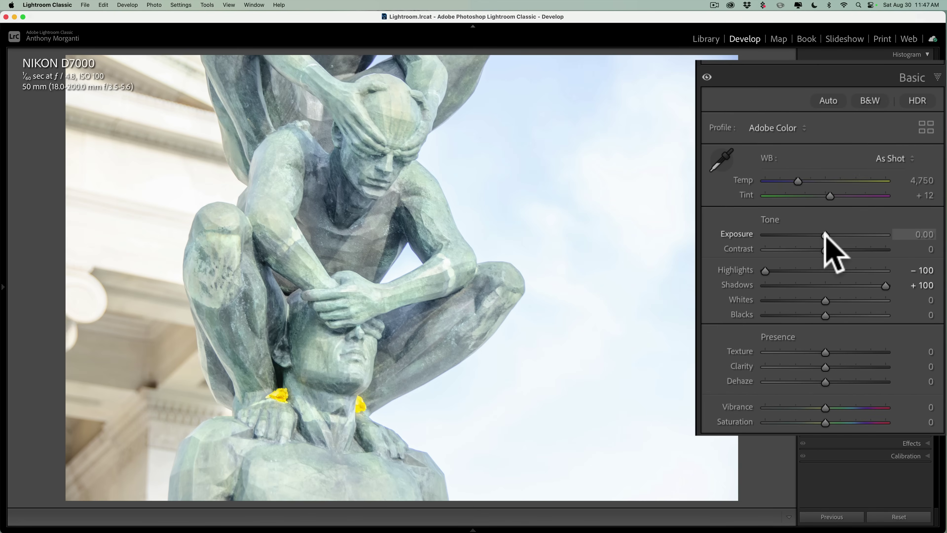
drag(824, 235, 806, 235)
click(806, 234)
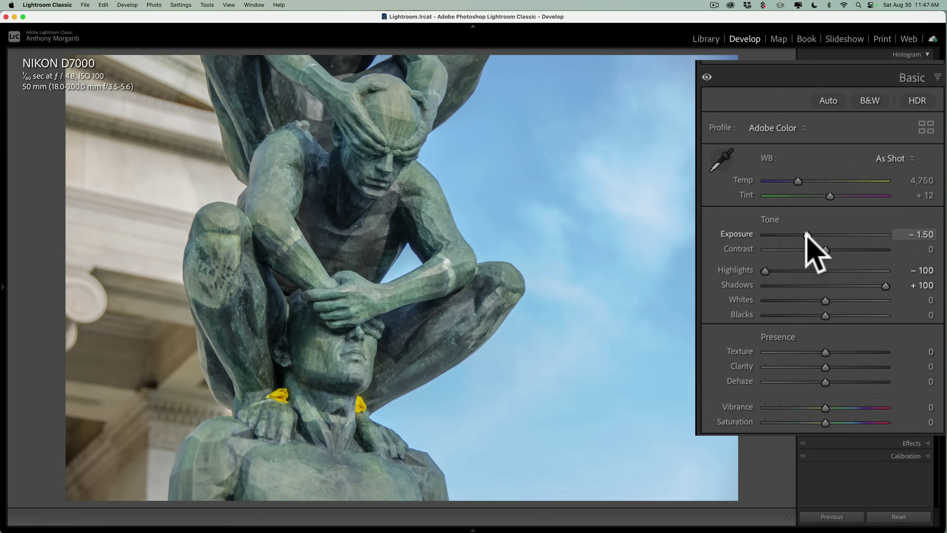
Step: Raise Whites while watching the Alt clipping preview, settling it at +14
key(alt)
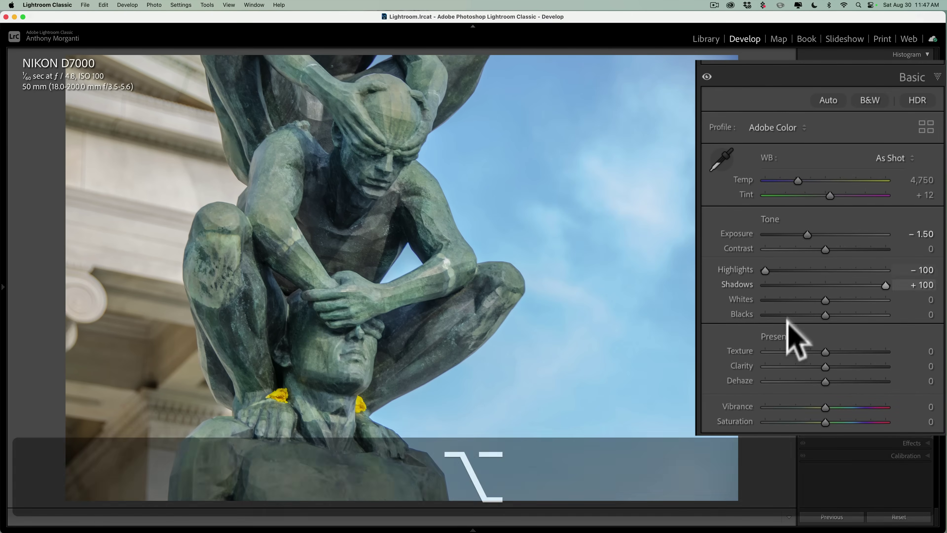
alt+click(824, 299)
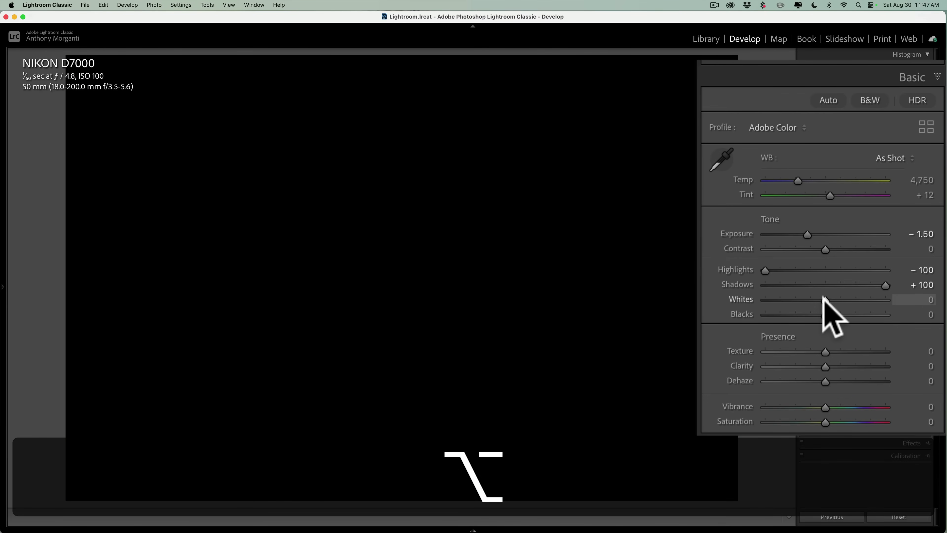
drag(824, 298, 852, 295)
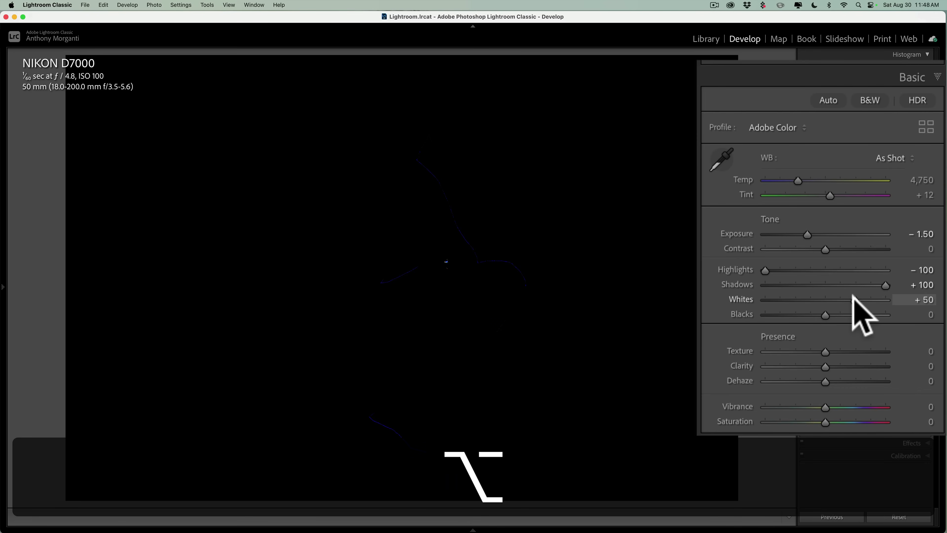
drag(852, 294, 854, 296)
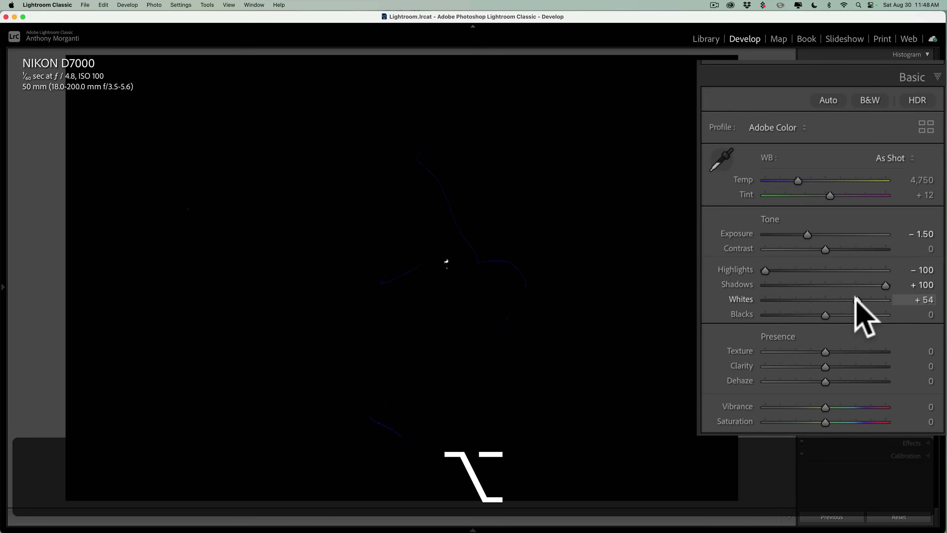
drag(856, 298, 856, 298)
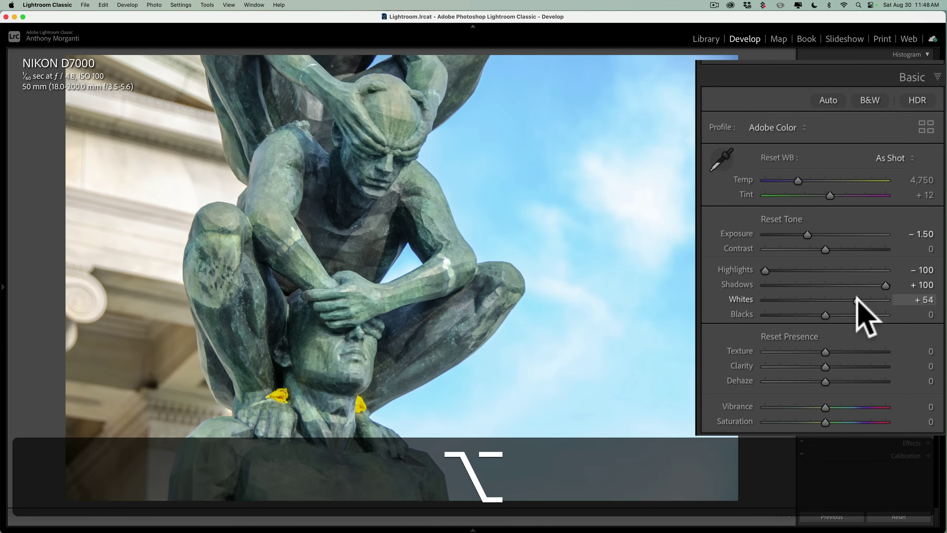
drag(856, 299, 856, 298)
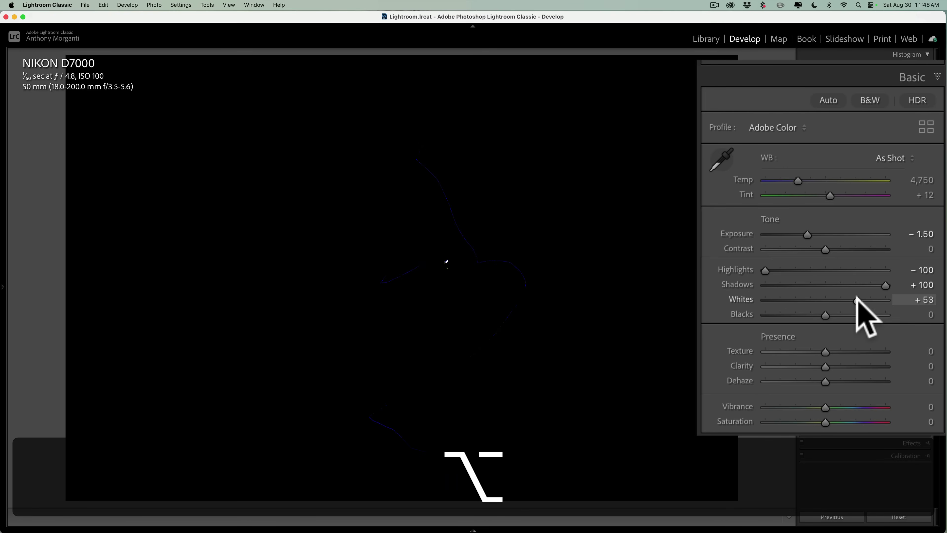
drag(856, 299, 833, 300)
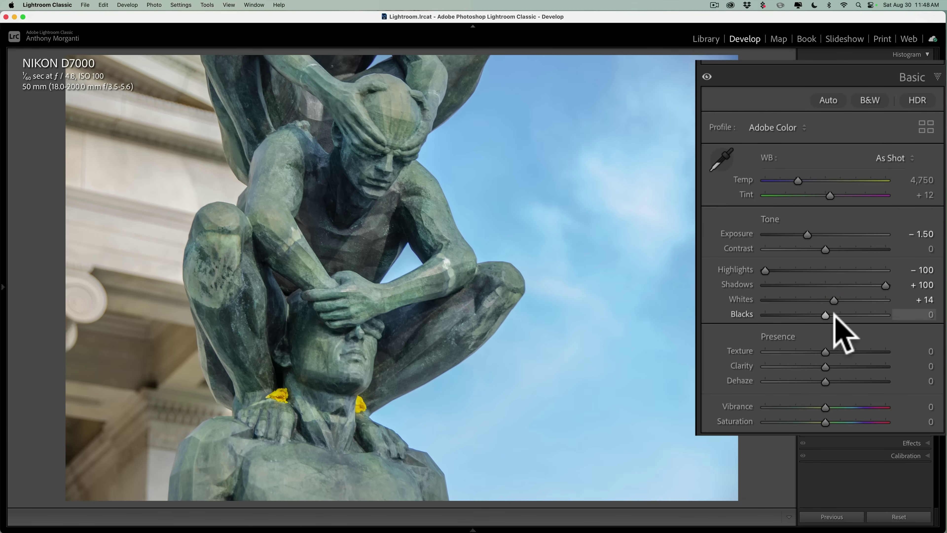
key(alt)
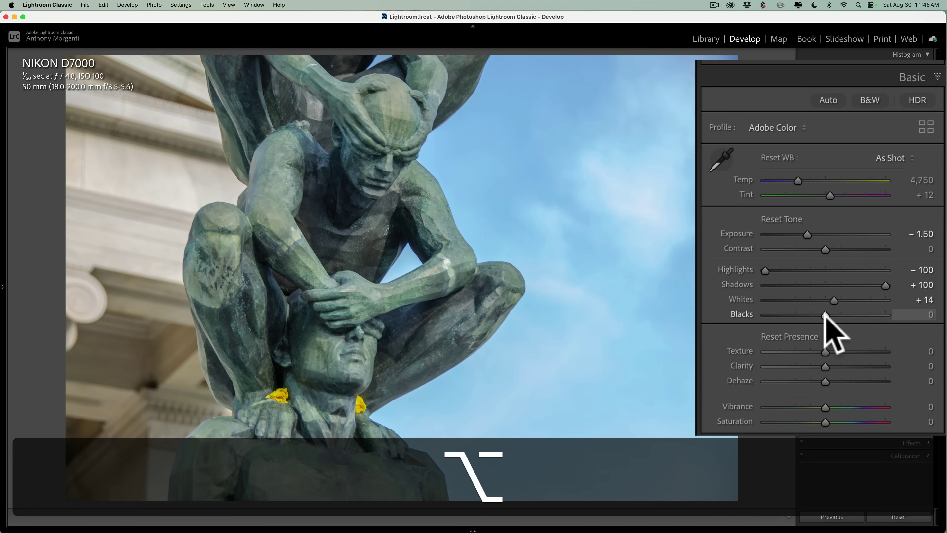
Step: Lower Blacks to −67 while watching the shadow clipping preview
drag(825, 315, 784, 315)
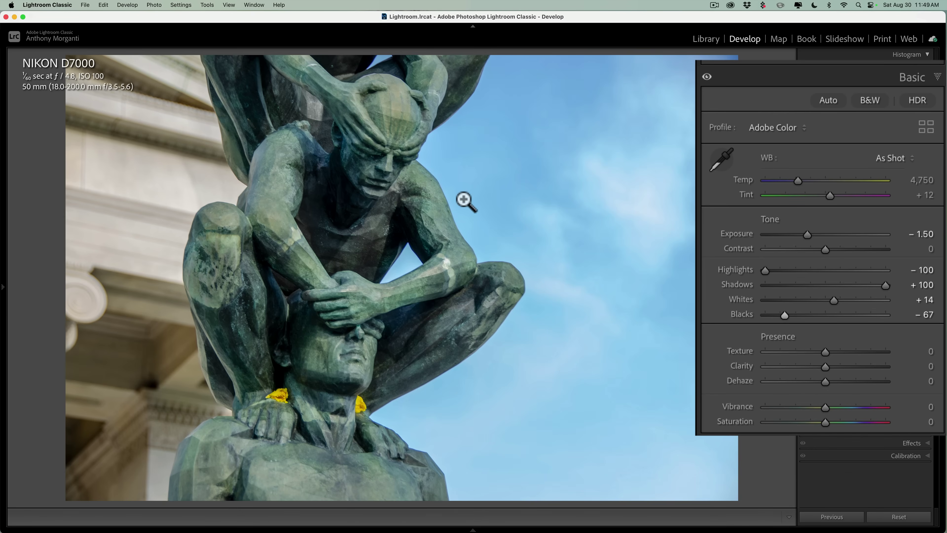
key(super)
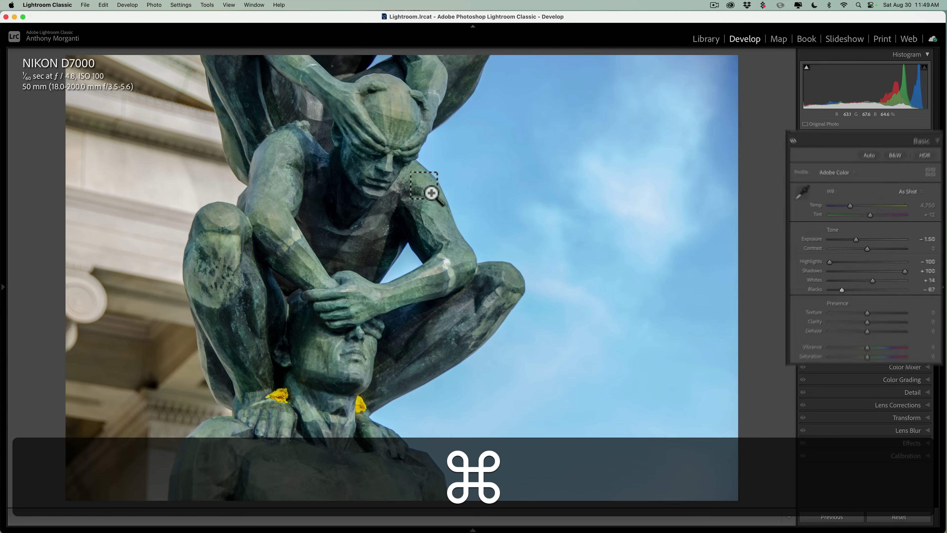
Step: Zoom in on the statue's arm edge against the sky and lower Exposure to −1.85
drag(395, 207, 486, 271)
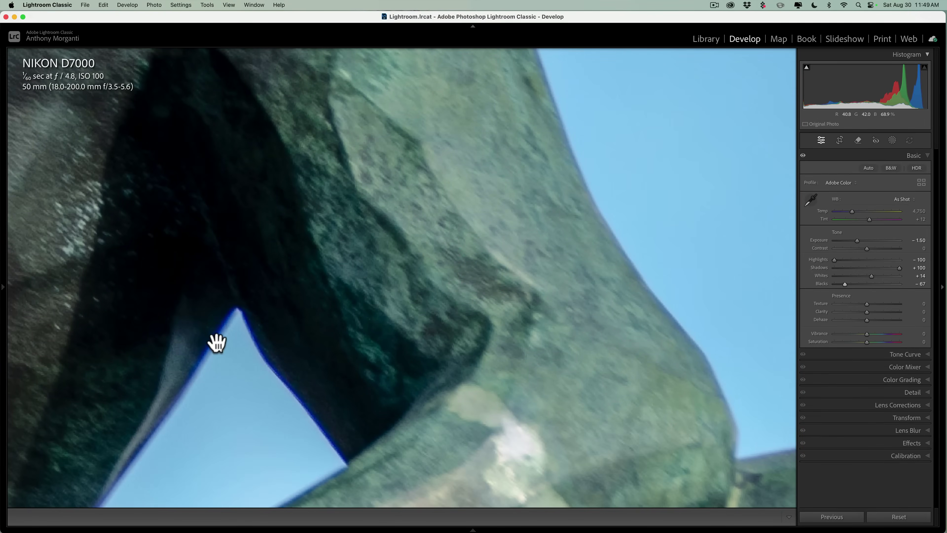
drag(457, 192, 439, 364)
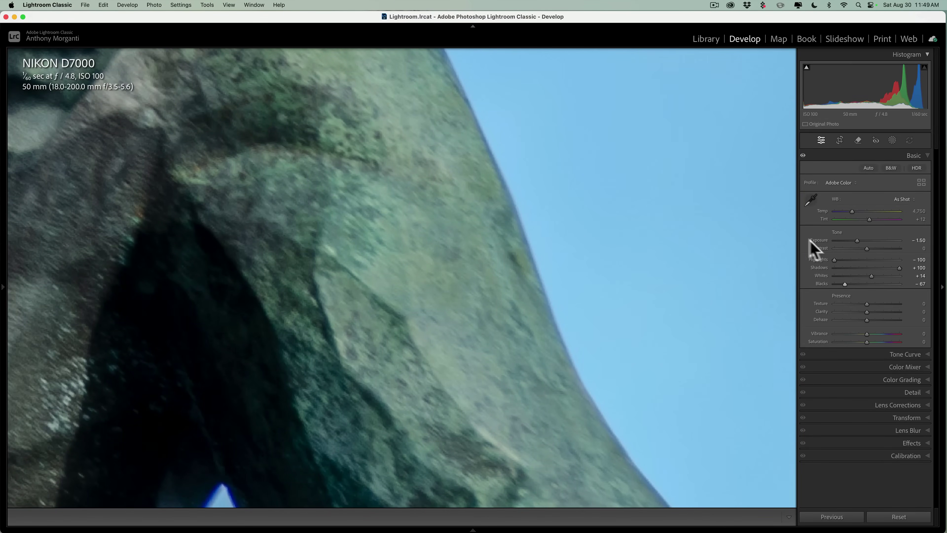
drag(856, 240, 854, 240)
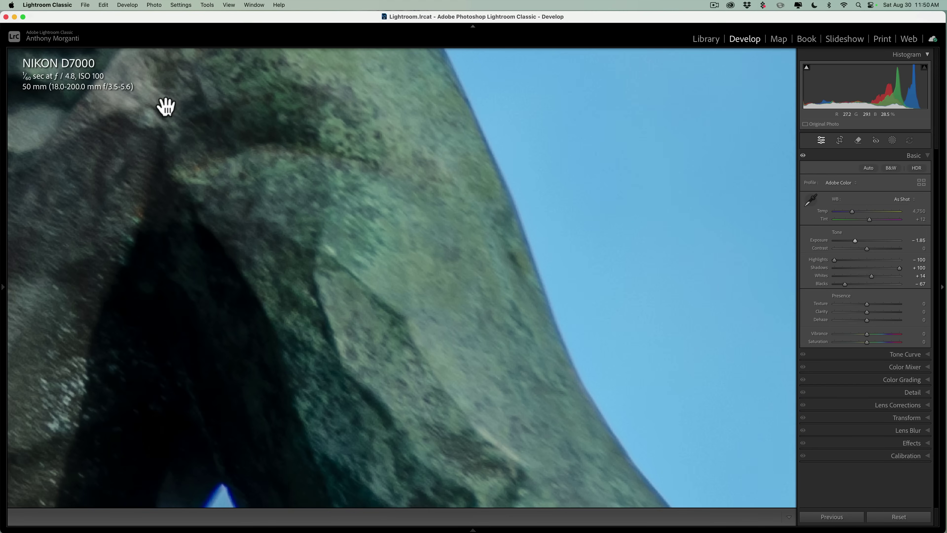
Step: In Lens Corrections, enable Remove Chromatic Aberration and the Nikon 18-200mm profile correction
click(915, 154)
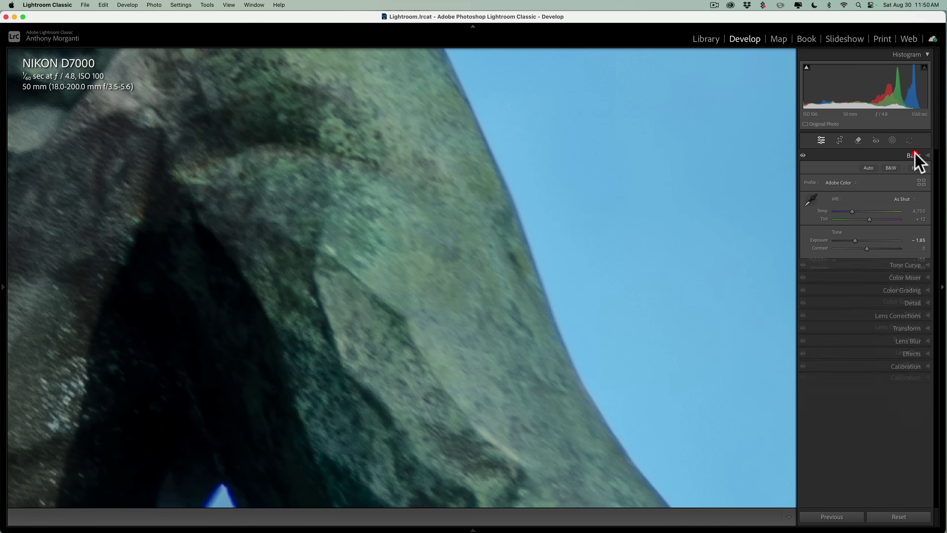
click(910, 219)
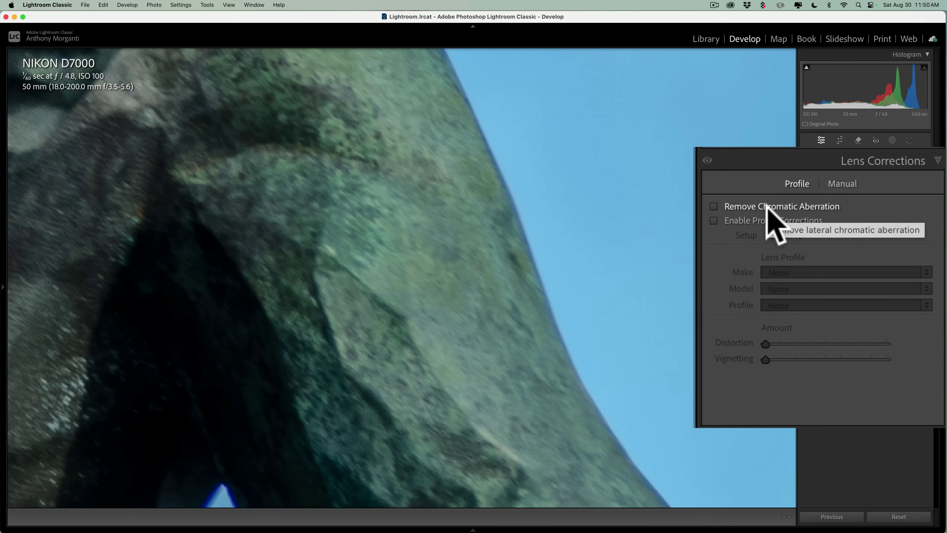
drag(404, 233, 410, 188)
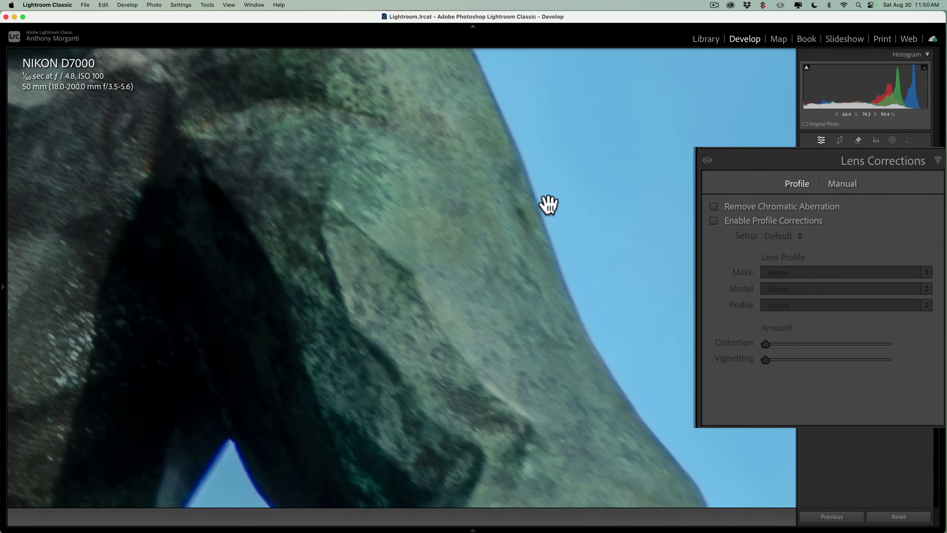
click(713, 207)
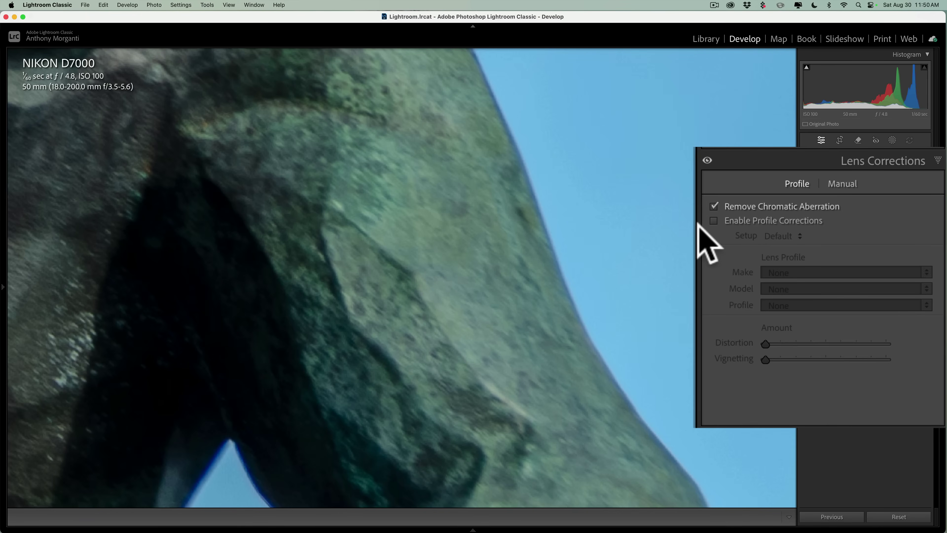
click(712, 220)
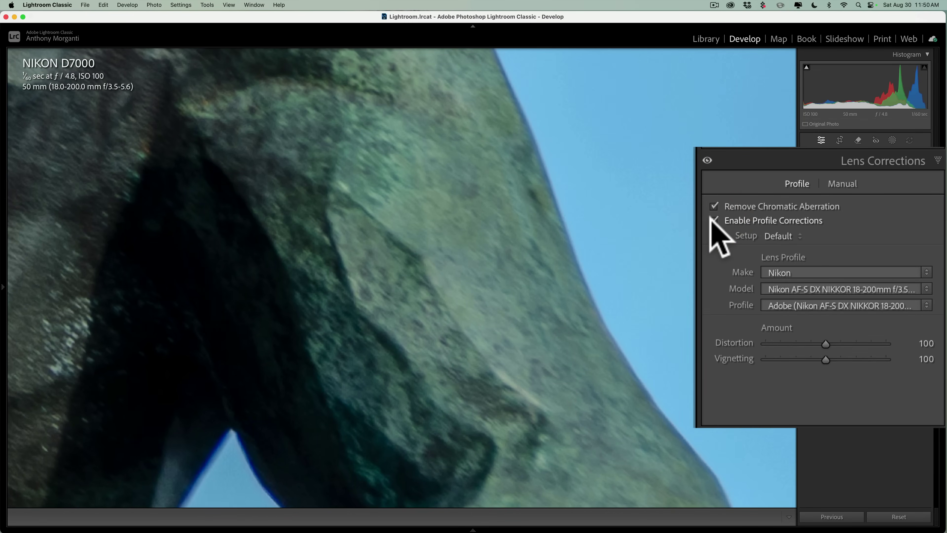
click(713, 220)
click(712, 220)
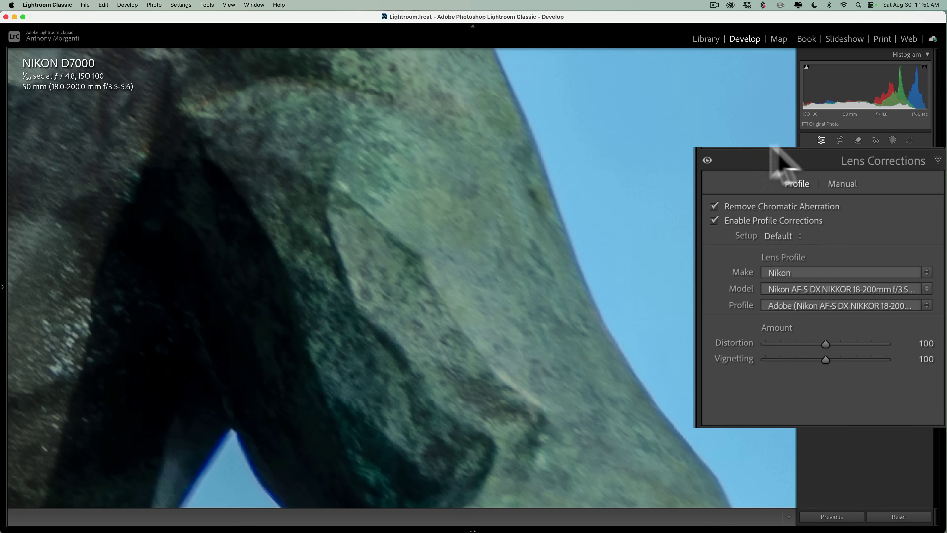
Step: Reset Manual Defringe and sample the sky-edge fringe, giving Purple Amount 3 and Hue 5/45
click(841, 180)
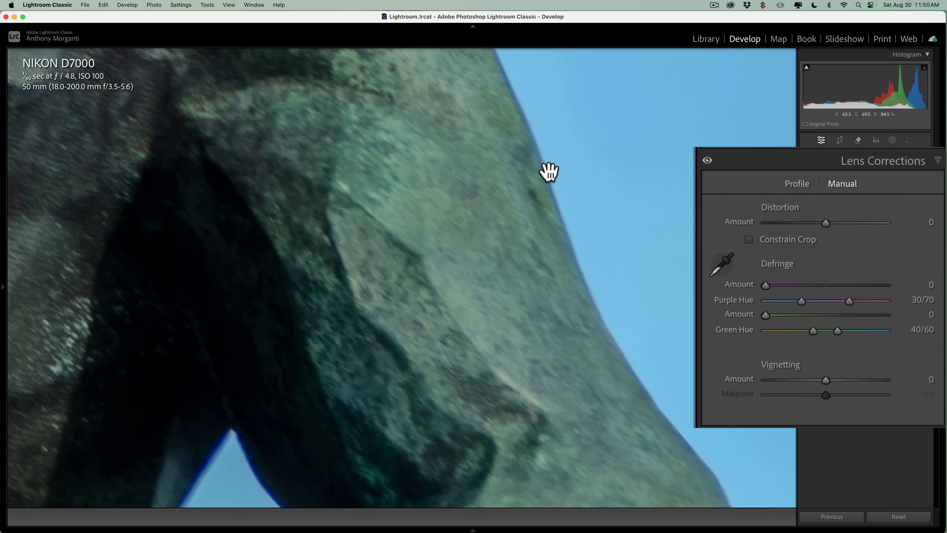
drag(765, 285, 812, 302)
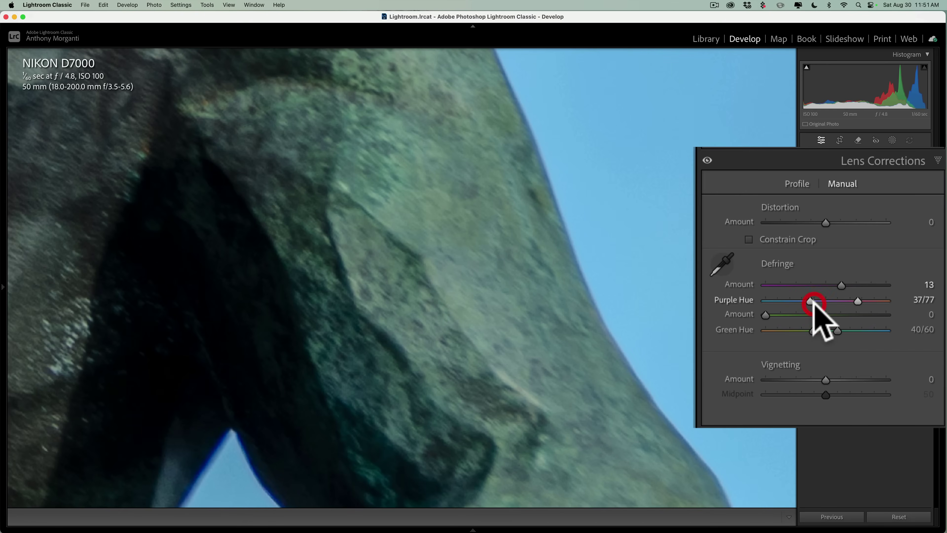
double_click(771, 259)
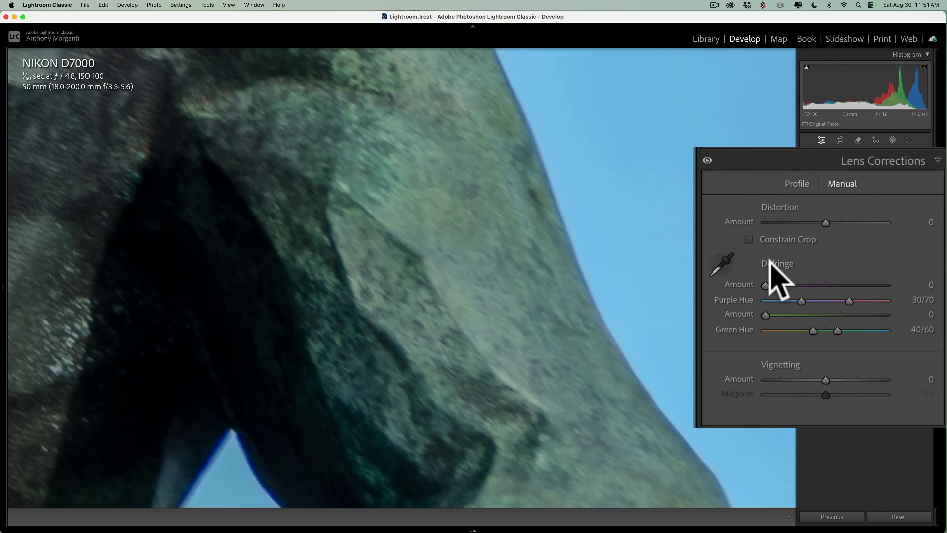
click(721, 263)
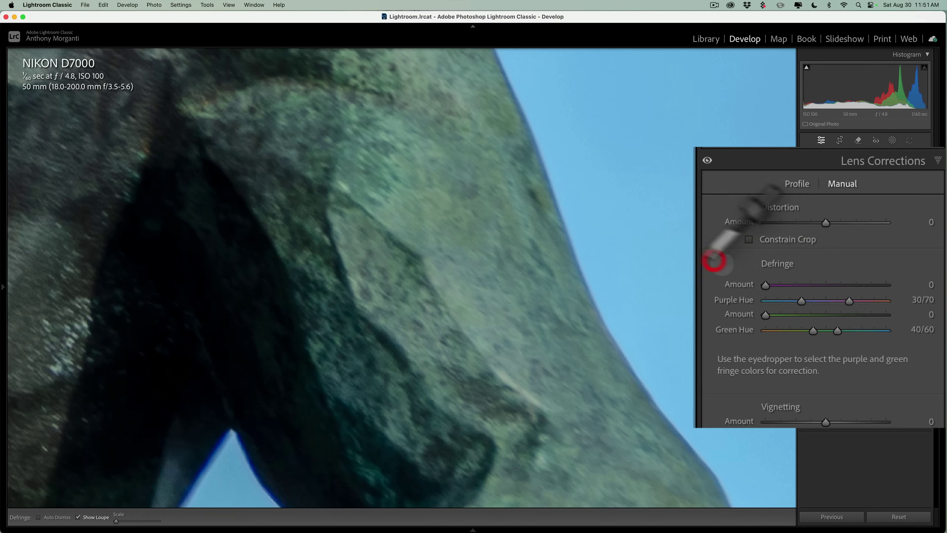
click(526, 126)
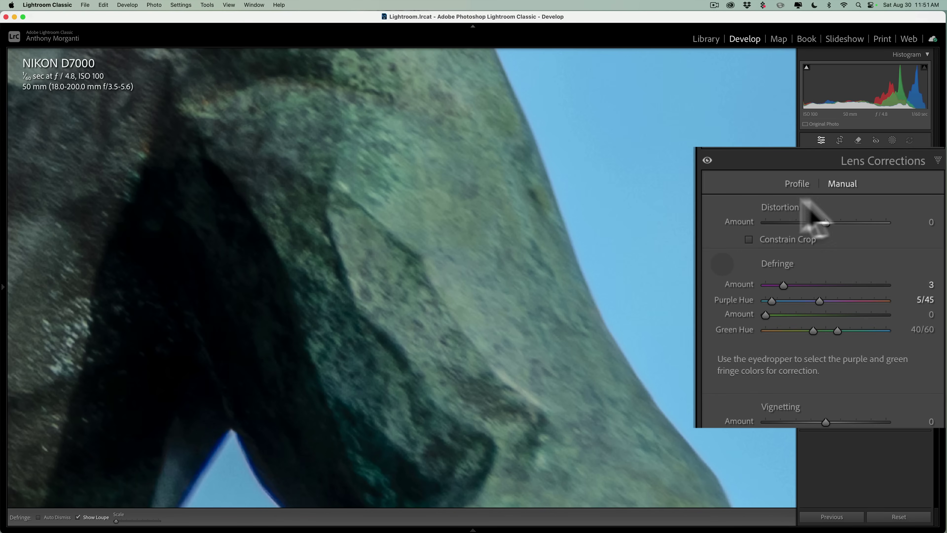
click(722, 263)
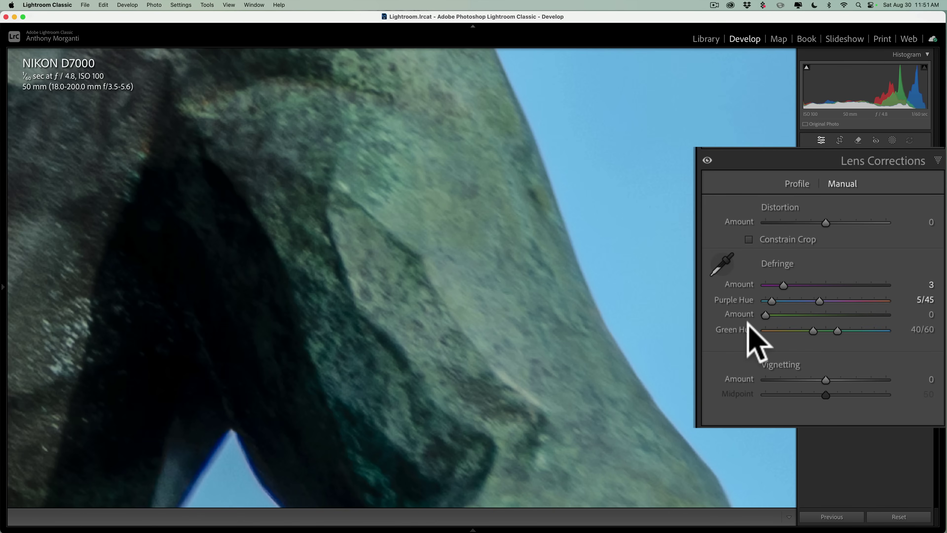
Step: Move the Purple Hue lower handle to 15 while viewing the Alt defringe mask
key(alt)
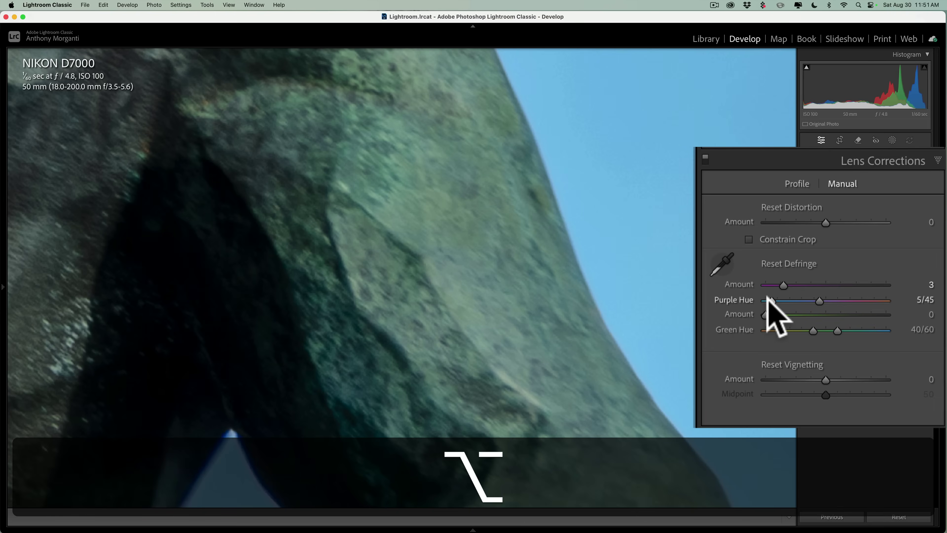
drag(772, 301, 774, 300)
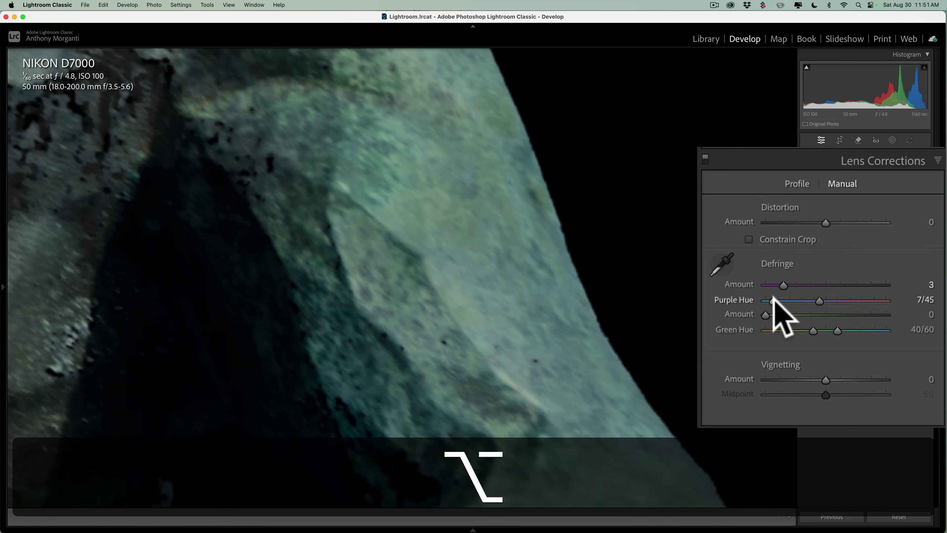
drag(772, 300, 780, 301)
key(alt)
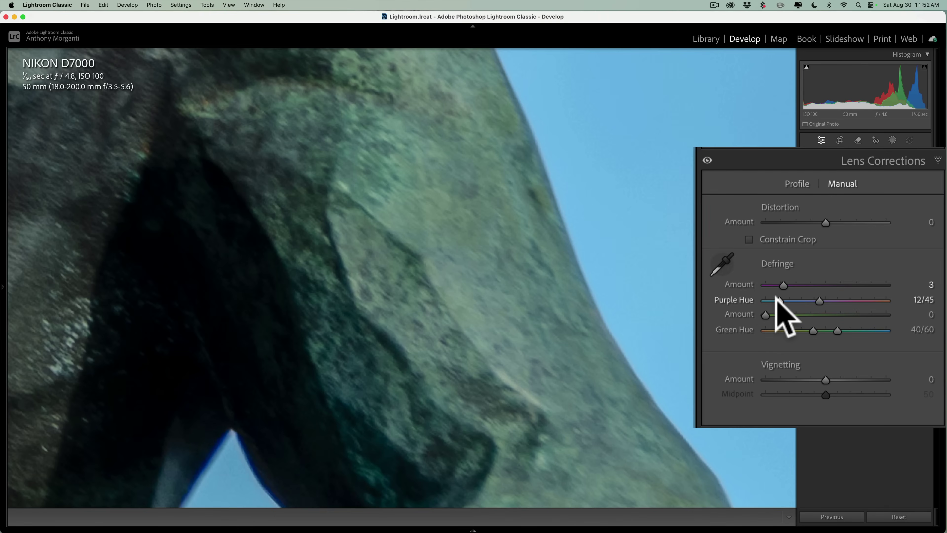
key(alt)
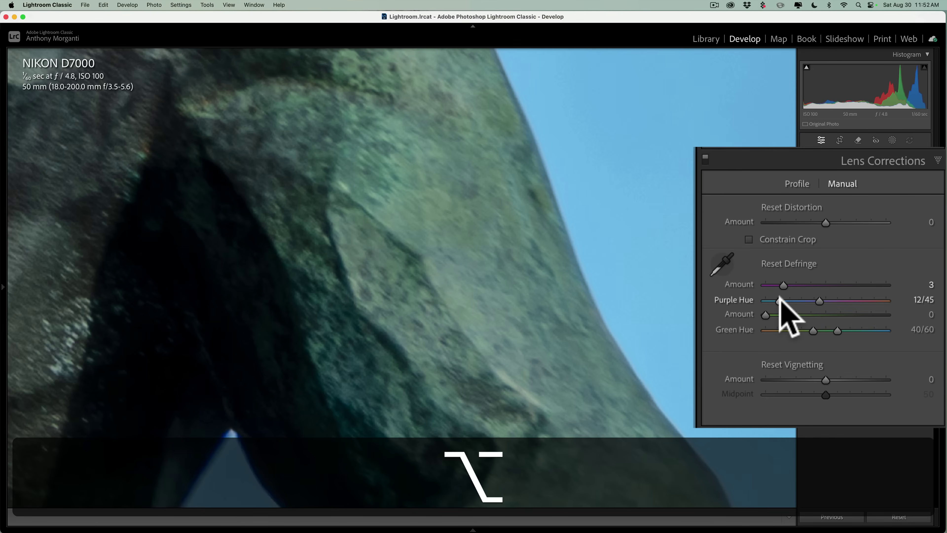
drag(779, 298, 819, 301)
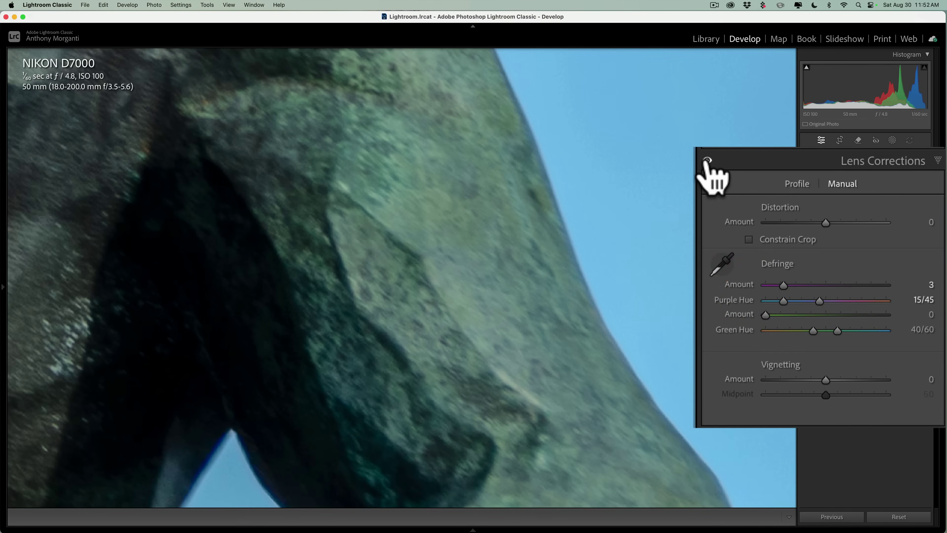
Step: Turn off lens profile corrections and return to the Manual lens correction settings
click(800, 185)
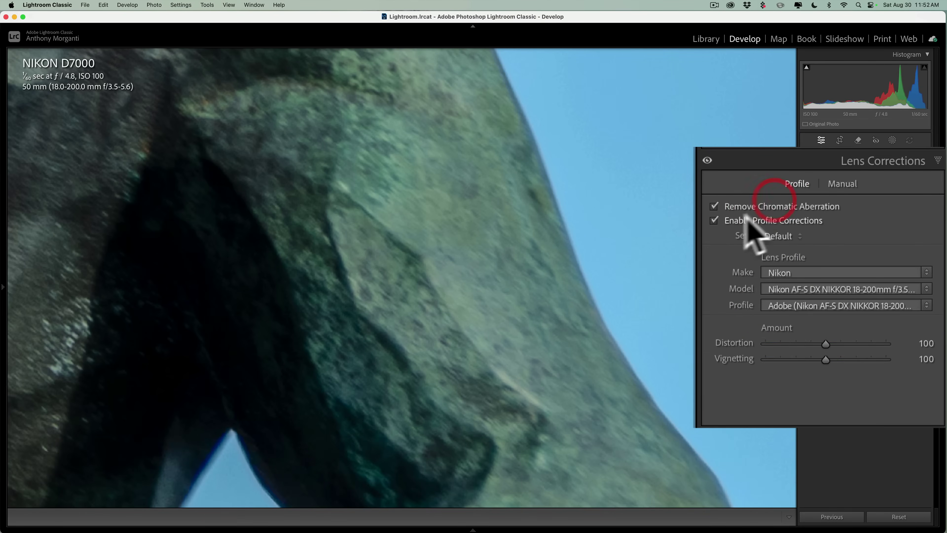
click(713, 220)
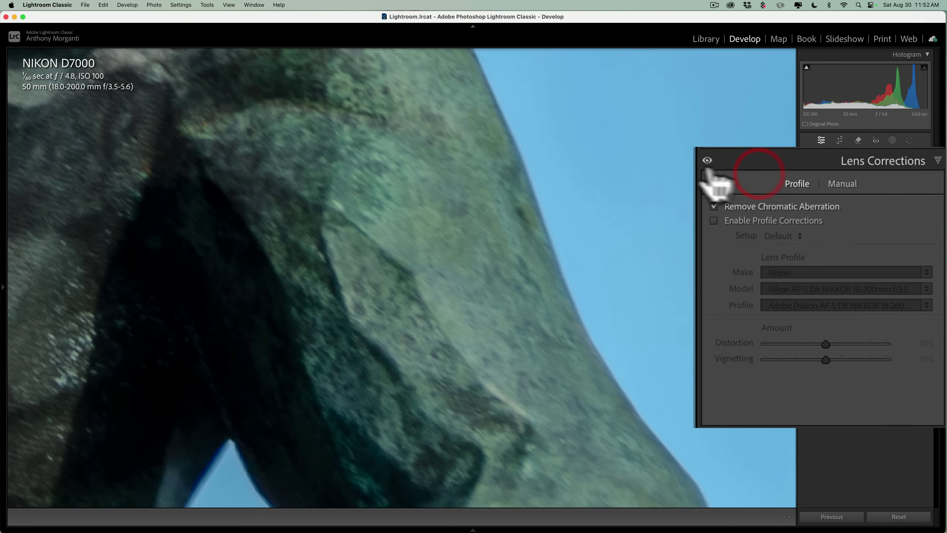
click(843, 183)
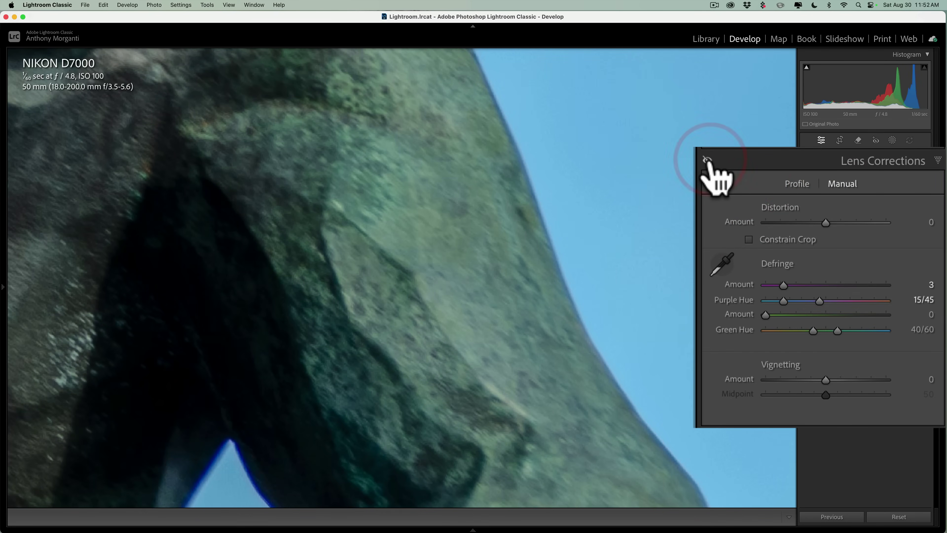
Step: Lower the Purple Hue lower bound to 11/45, toggling lens corrections to compare the fringe
click(708, 160)
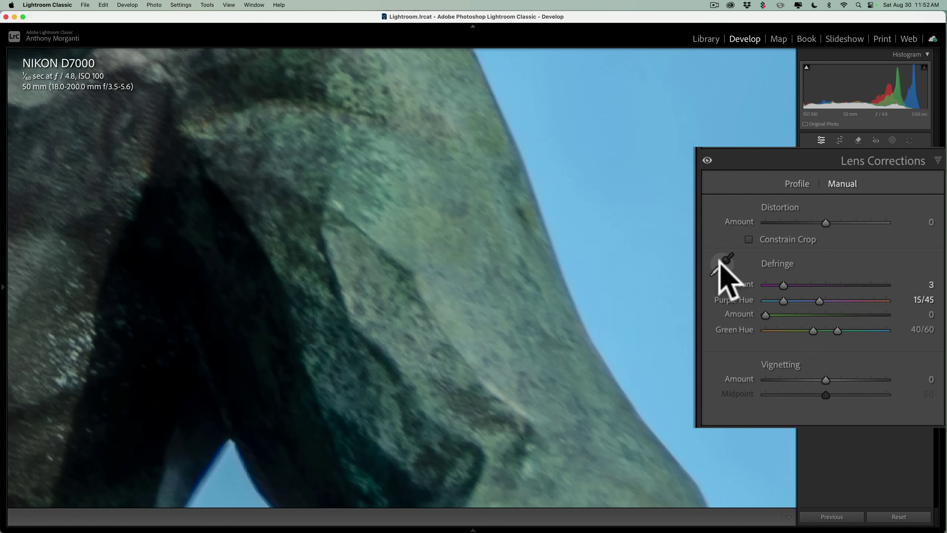
key(alt)
drag(784, 301, 779, 301)
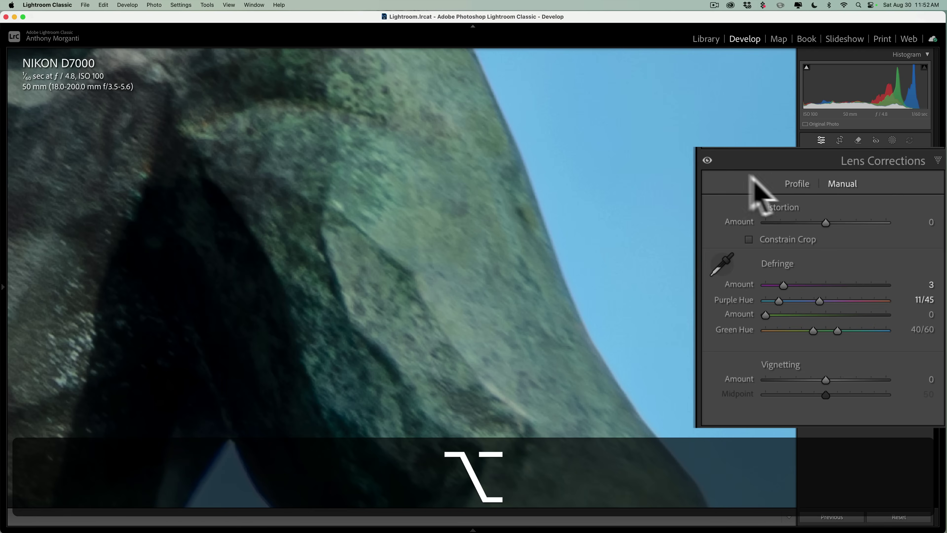
key(alt)
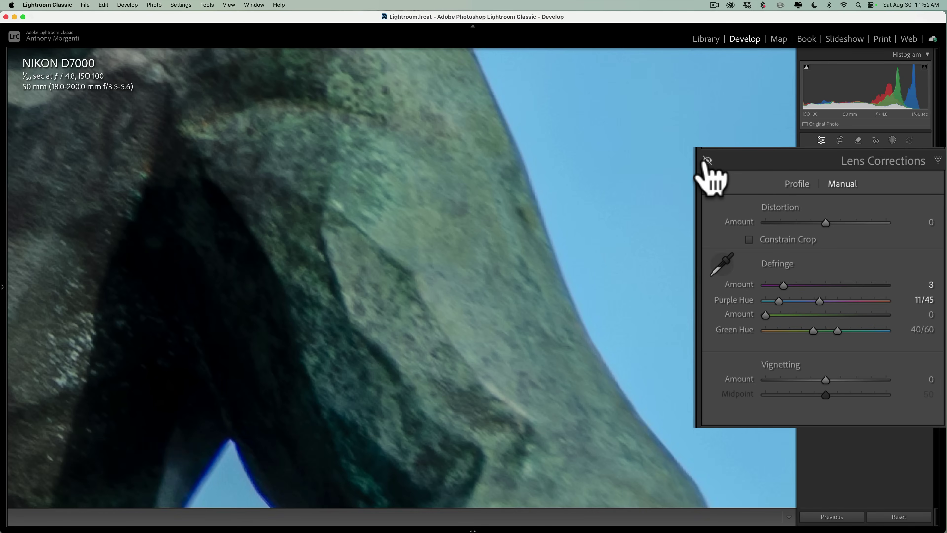
click(707, 160)
click(707, 160)
click(707, 161)
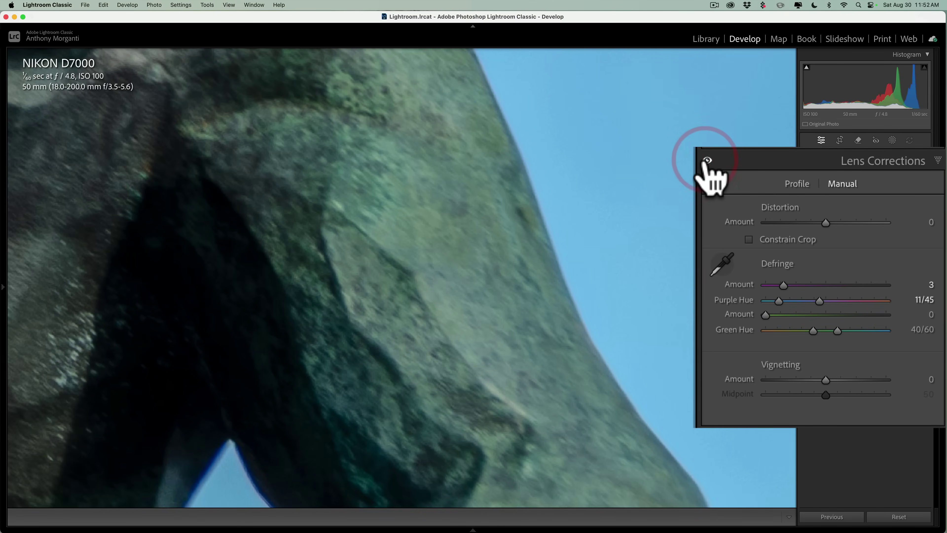
click(707, 160)
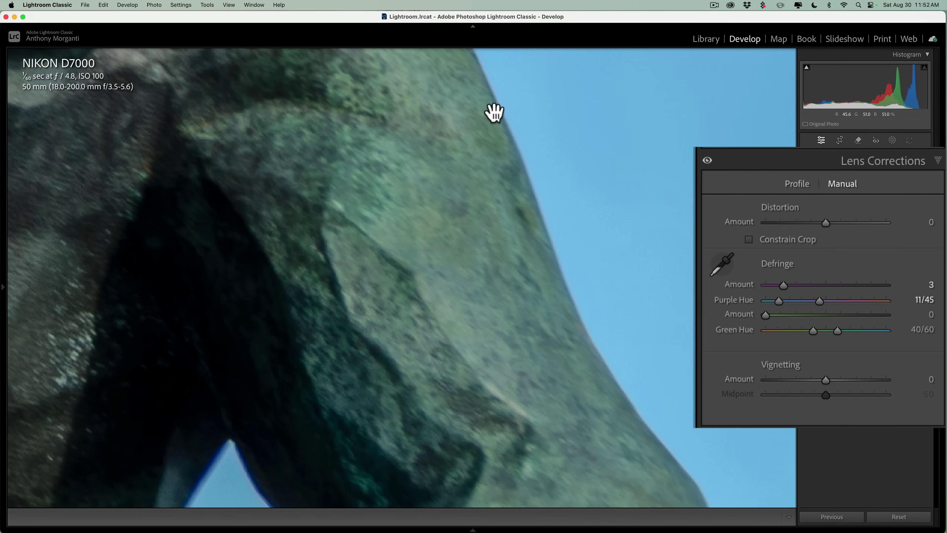
drag(490, 110, 520, 275)
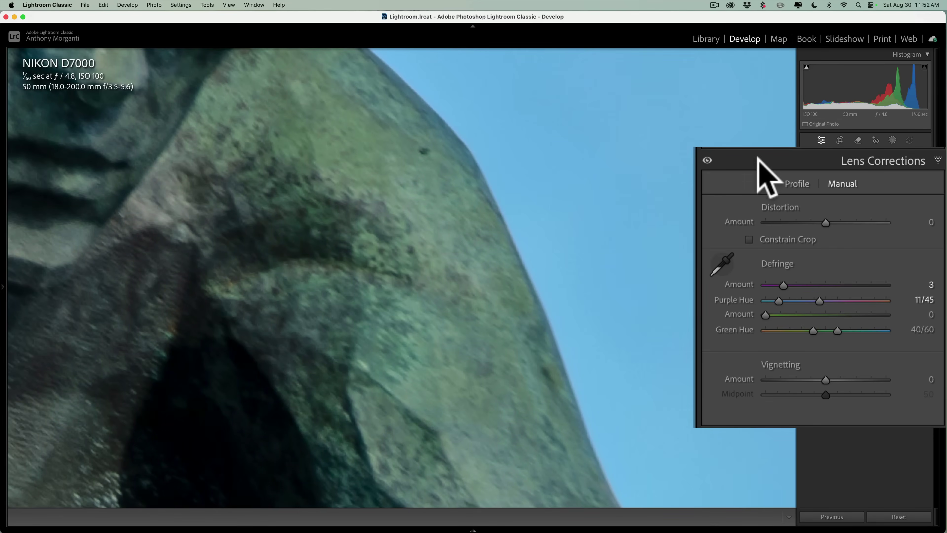
Step: Compare lens corrections off and on, then raise purple Defringe Amount to its maximum 20
click(707, 160)
click(707, 160)
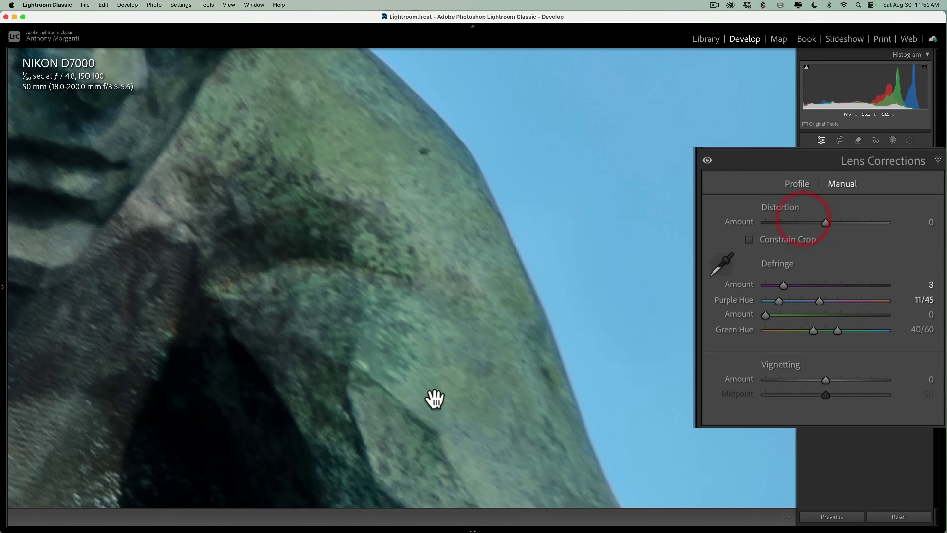
drag(434, 395, 358, 219)
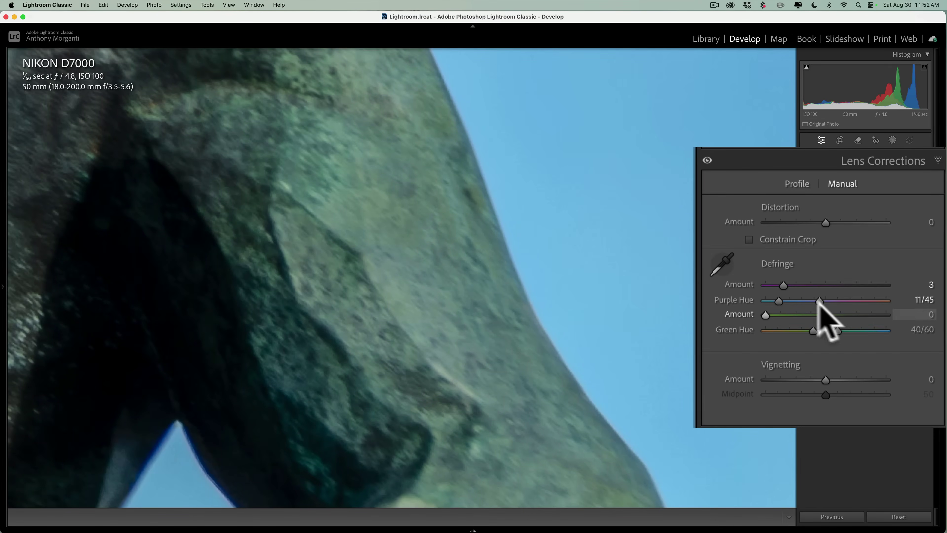
key(alt)
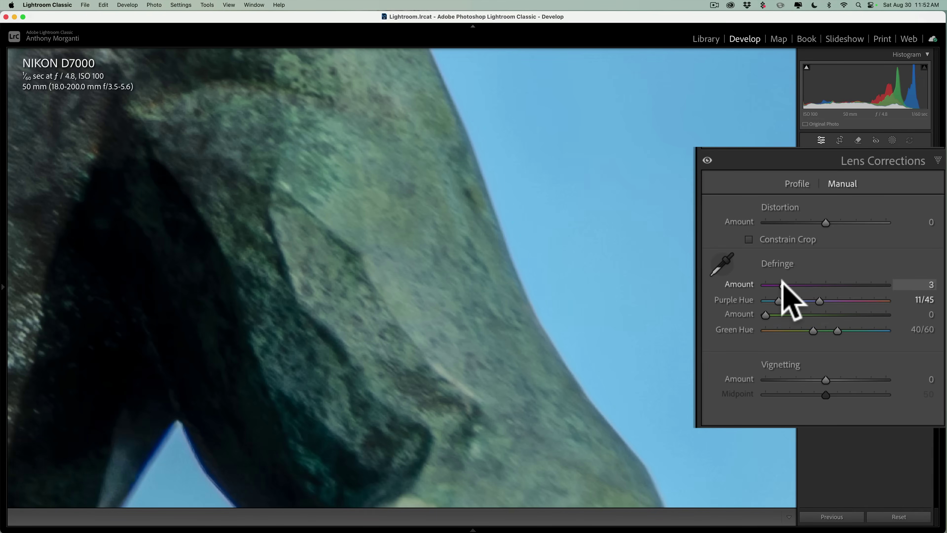
drag(783, 285, 857, 287)
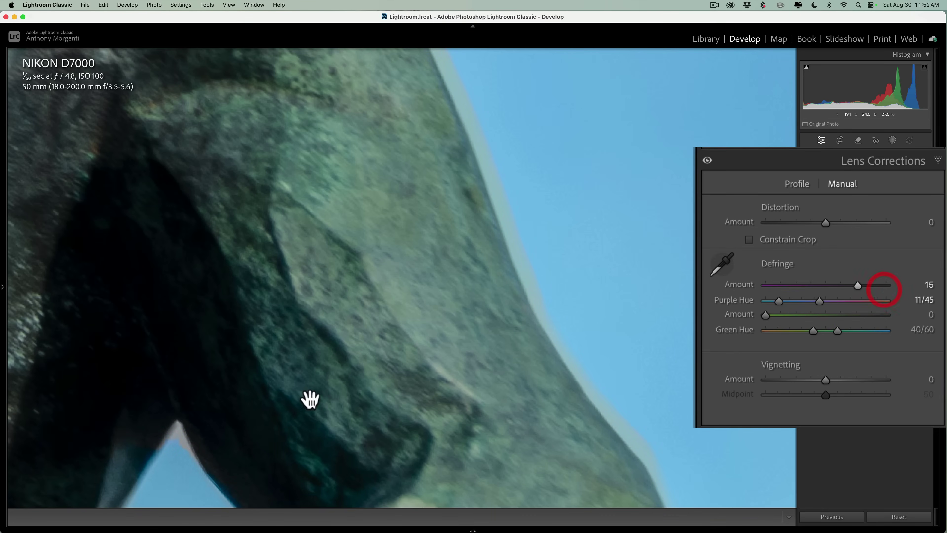
drag(310, 395, 494, 230)
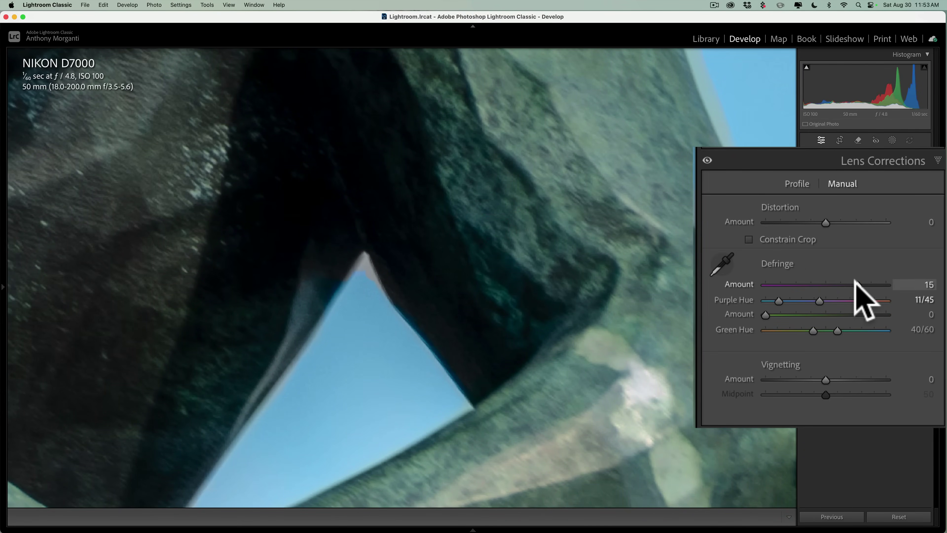
drag(854, 281, 876, 295)
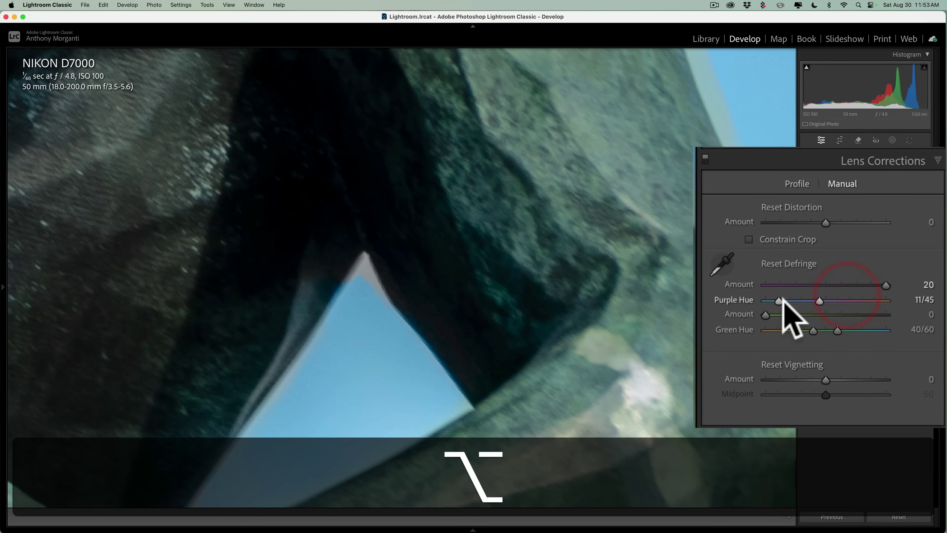
Step: Set the Purple Hue range to 20/45 while checking the fringe mask
alt+click(778, 301)
drag(778, 301, 785, 301)
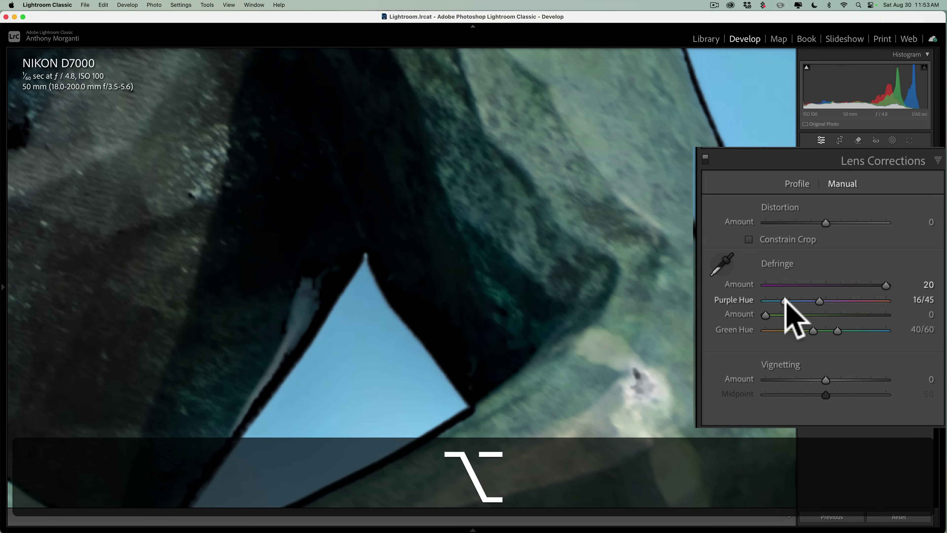
alt+click(785, 300)
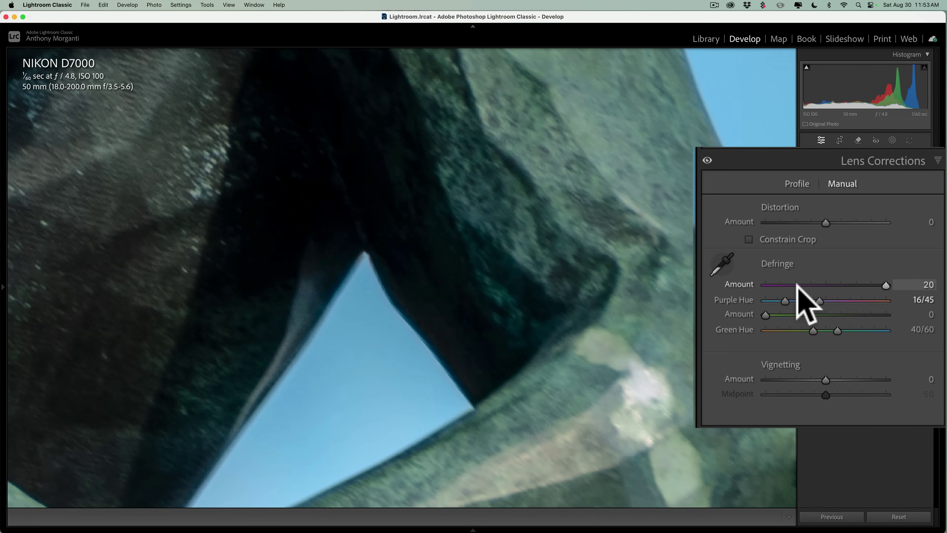
drag(785, 301, 789, 300)
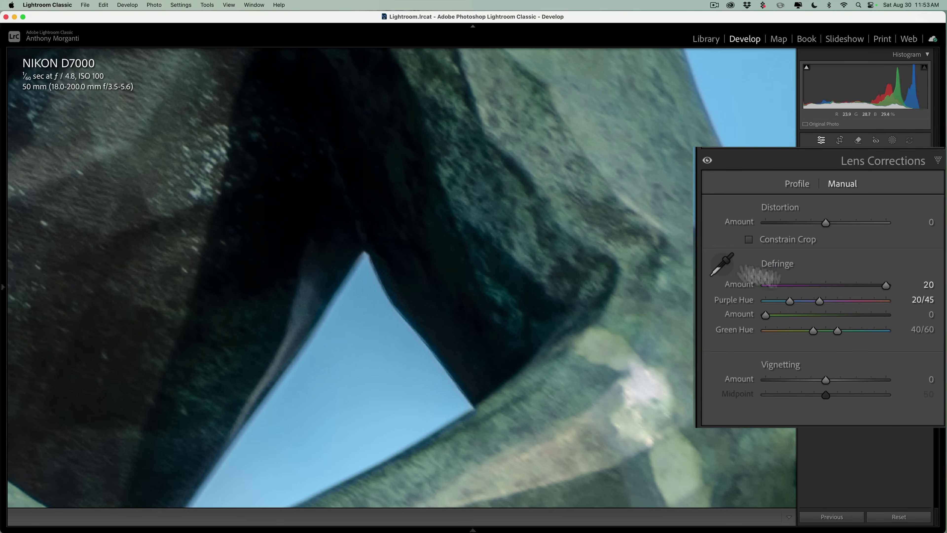
Step: Pan across the statue's edges, sky gaps and head to confirm the fringing is gone
drag(569, 215, 354, 524)
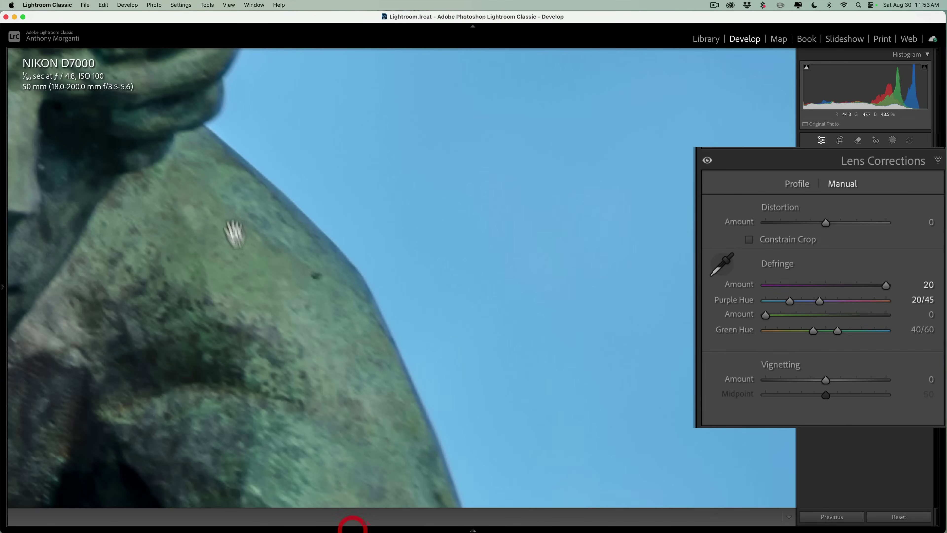
drag(260, 300, 429, 120)
drag(585, 245, 321, 110)
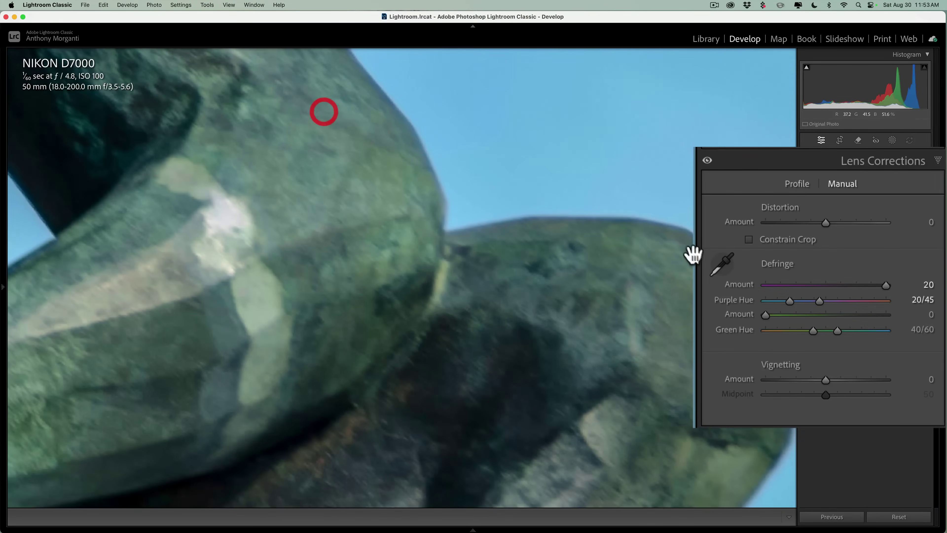
drag(692, 252, 465, 196)
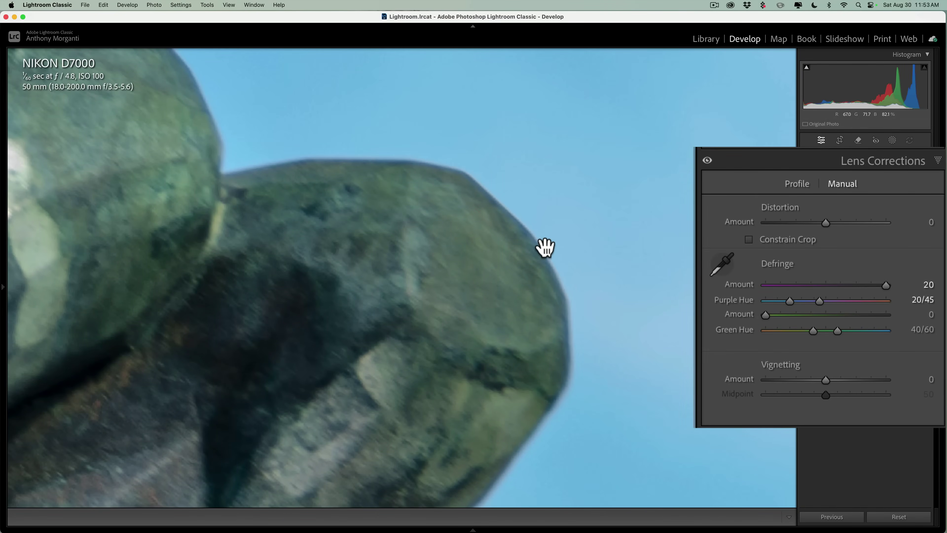
drag(155, 171, 720, 177)
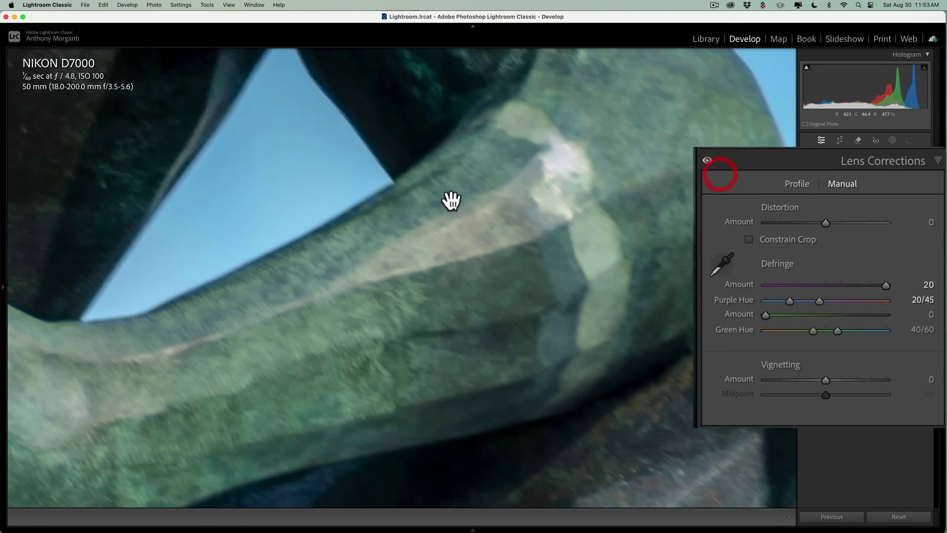
mouse_move(450, 201)
mouse_down()
mouse_move(554, 254)
mouse_move(712, 366)
mouse_up()
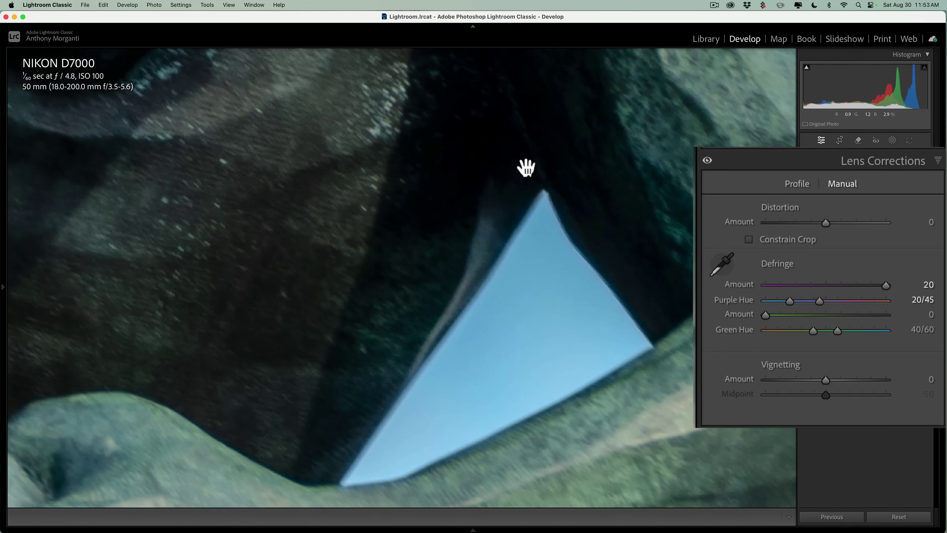
mouse_move(526, 165)
mouse_down()
mouse_move(505, 175)
mouse_move(383, 433)
mouse_up()
drag(374, 79, 408, 438)
drag(532, 309, 469, 489)
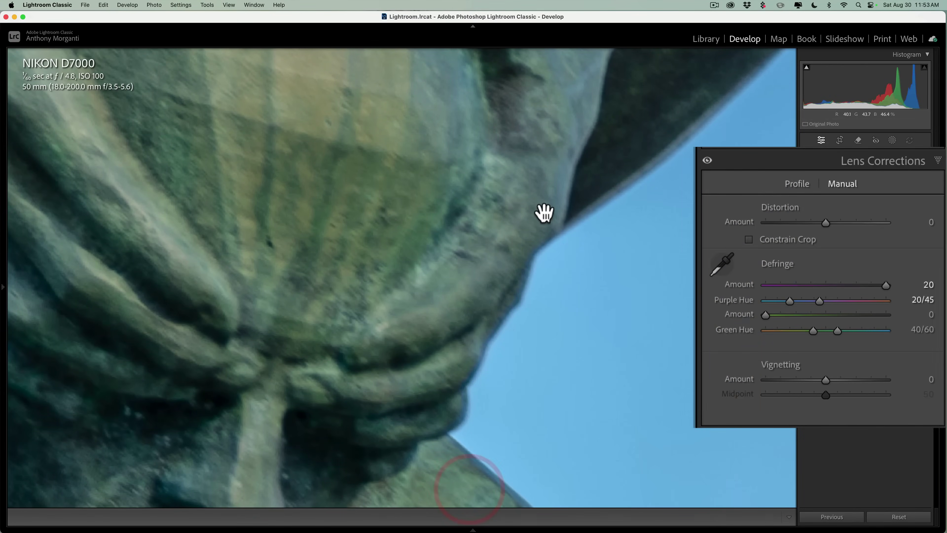
drag(544, 212, 429, 334)
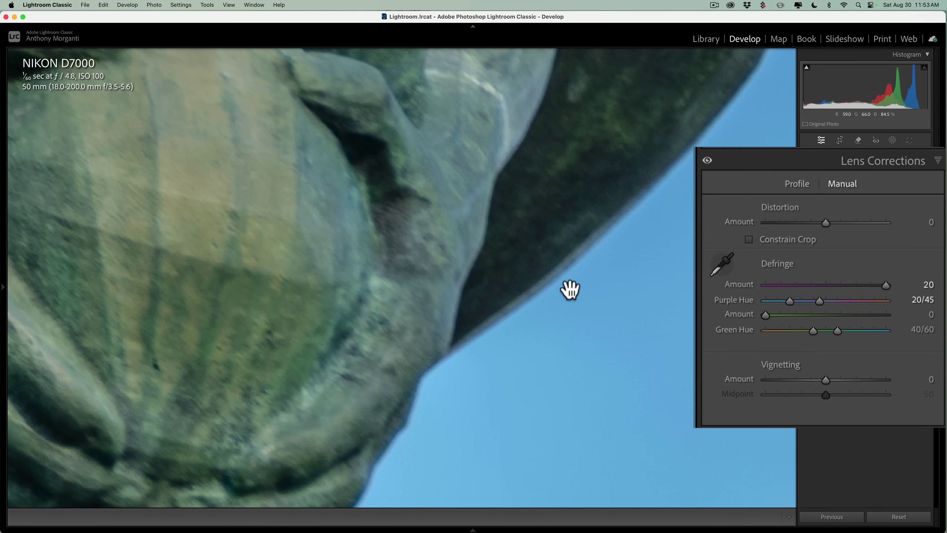
drag(566, 290, 444, 76)
Step: Zoom out to the full statue photo, then check the Green Hue 40/60 range against the mask
click(463, 153)
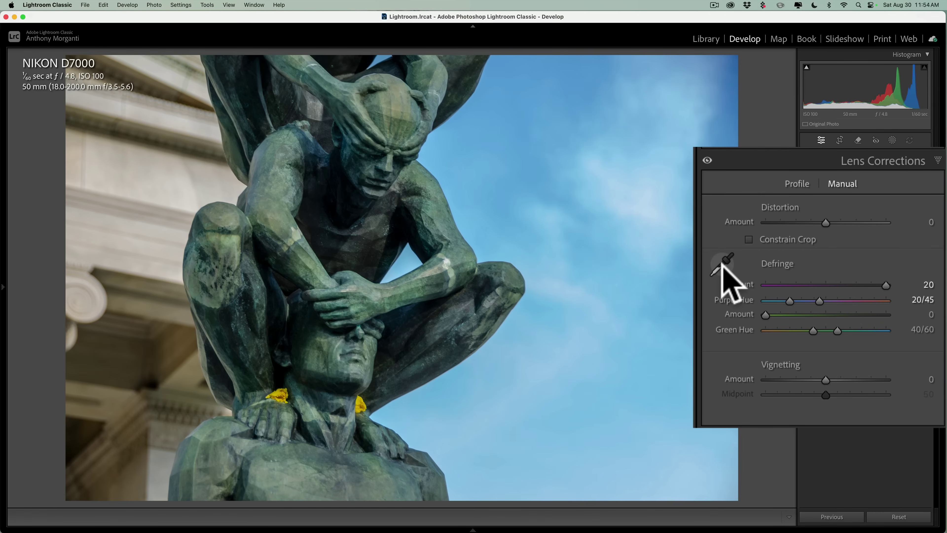
click(723, 271)
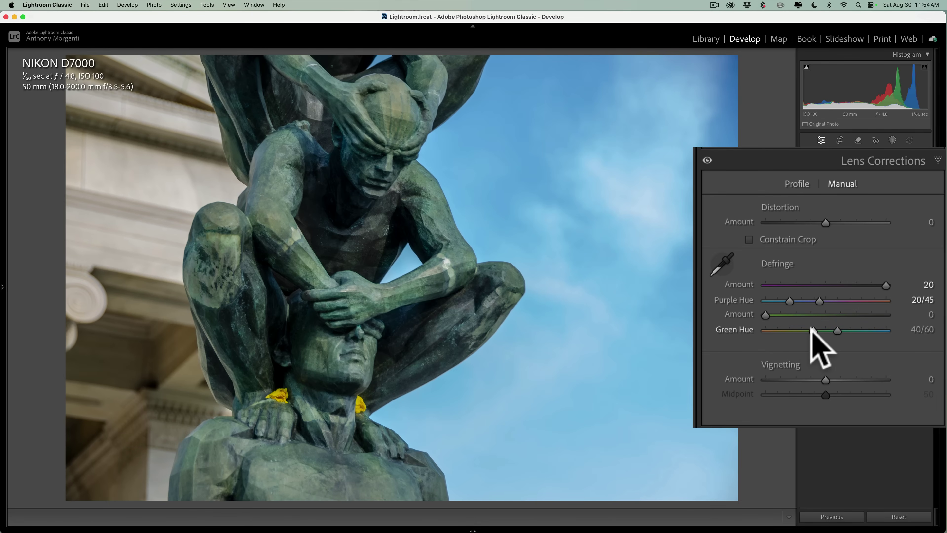
mouse_move(812, 331)
mouse_down()
mouse_move(801, 330)
mouse_move(812, 330)
mouse_up()
key(alt)
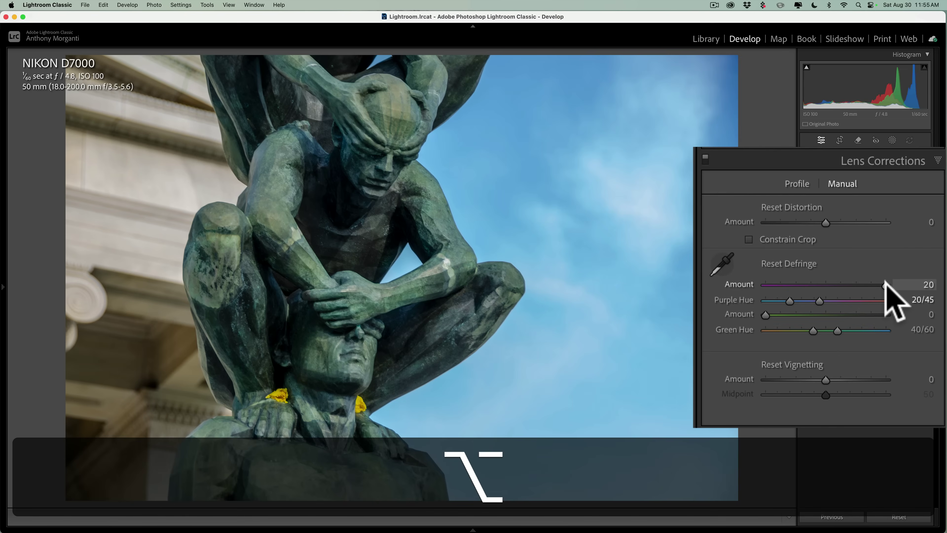
Step: Lower purple Defringe Amount from 20 to 5, checking the mask preview at that value
drag(886, 285, 797, 285)
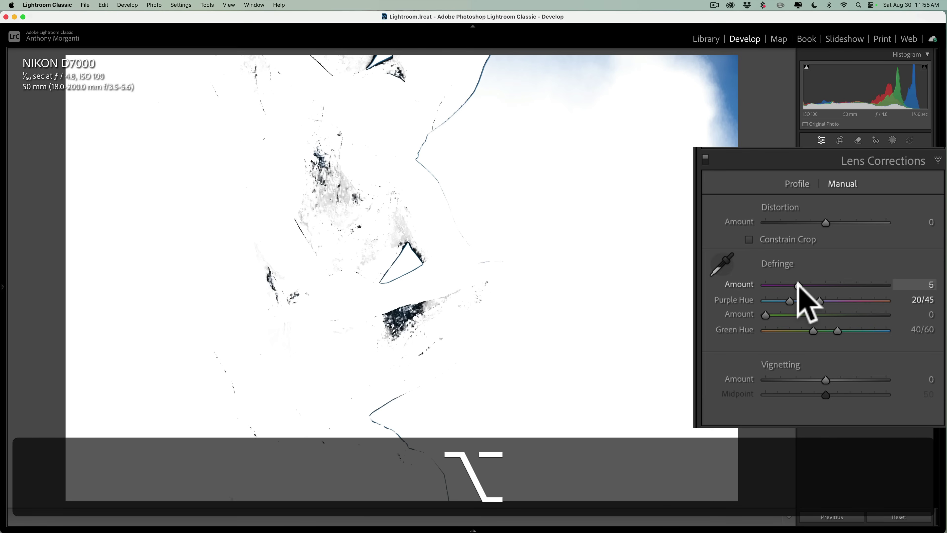
drag(798, 285, 798, 285)
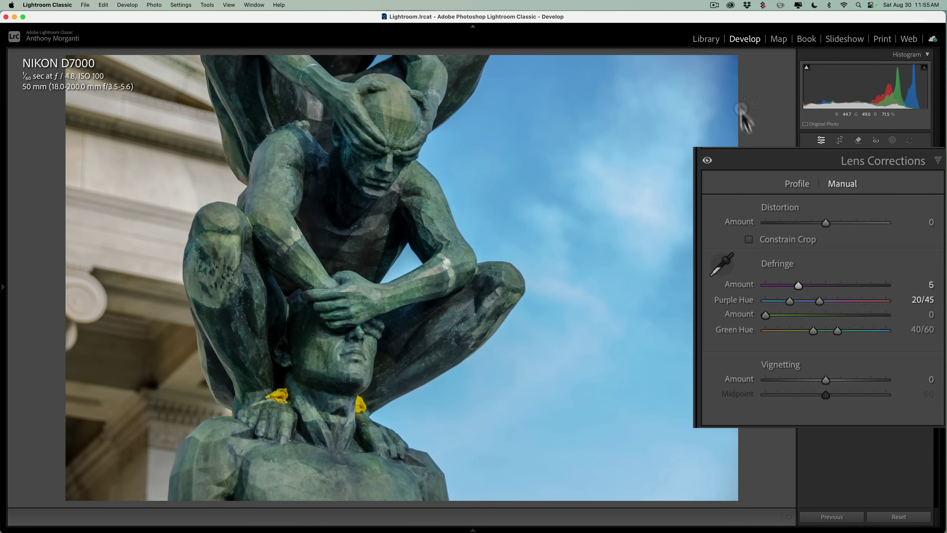
key(alt)
drag(797, 285, 797, 285)
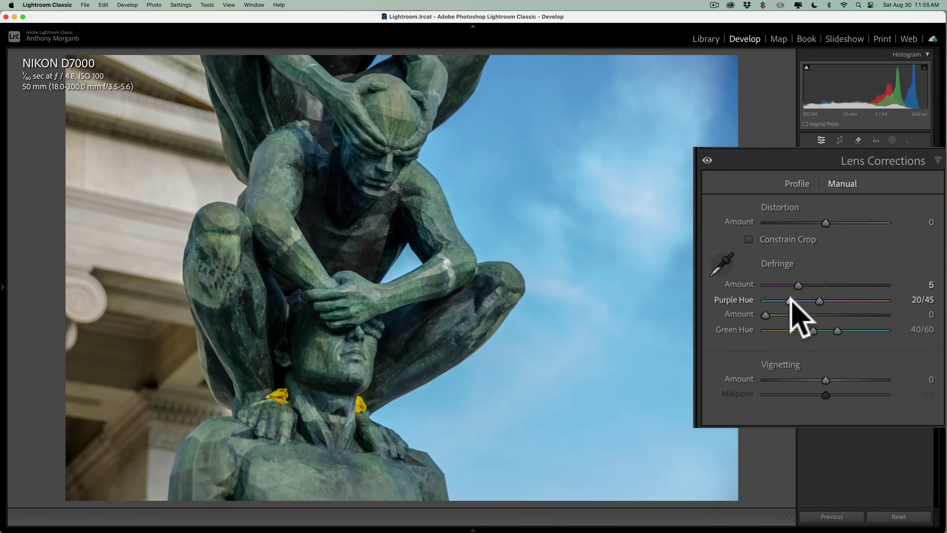
key(alt)
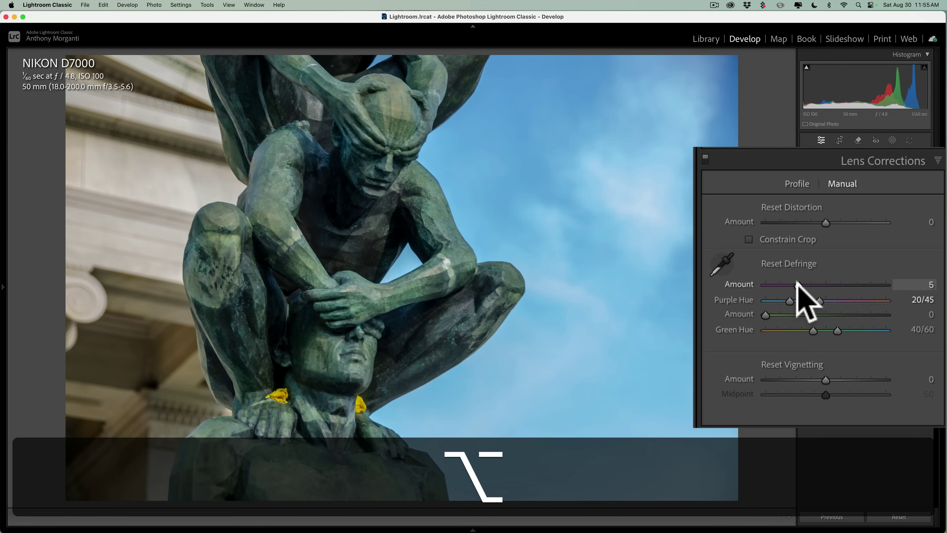
drag(798, 285, 798, 286)
click(422, 234)
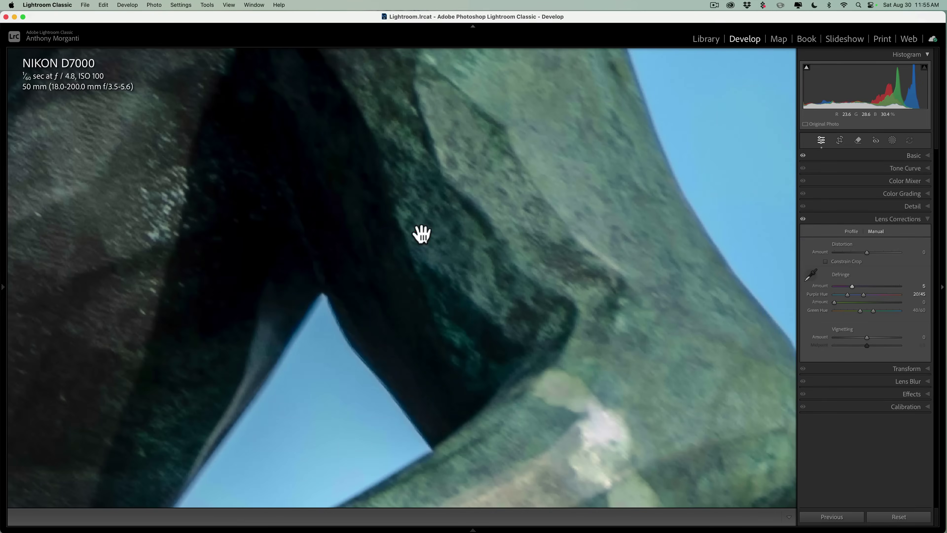
click(803, 219)
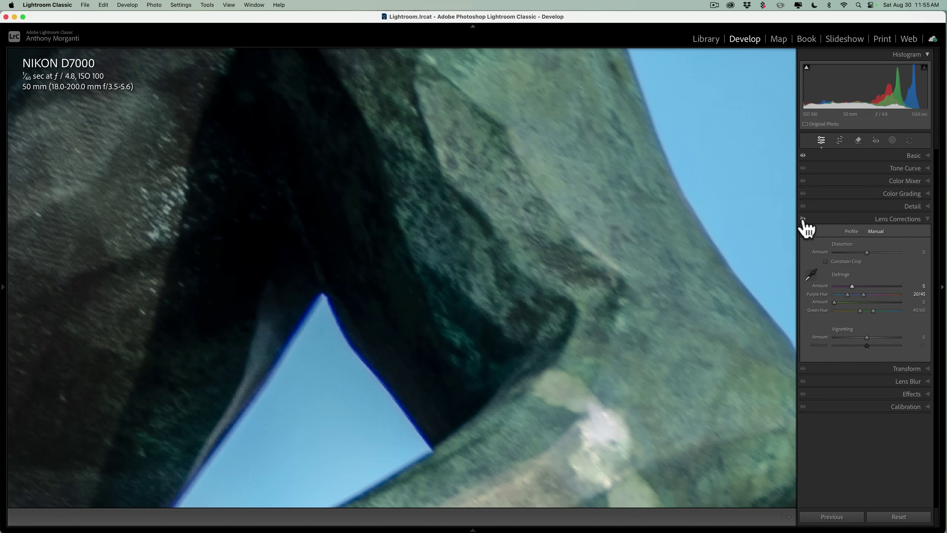
click(803, 219)
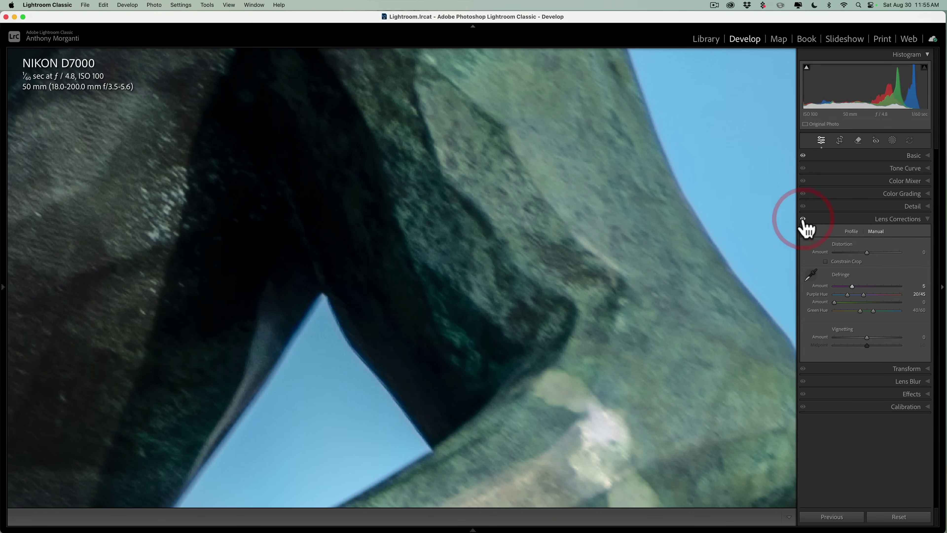
click(803, 219)
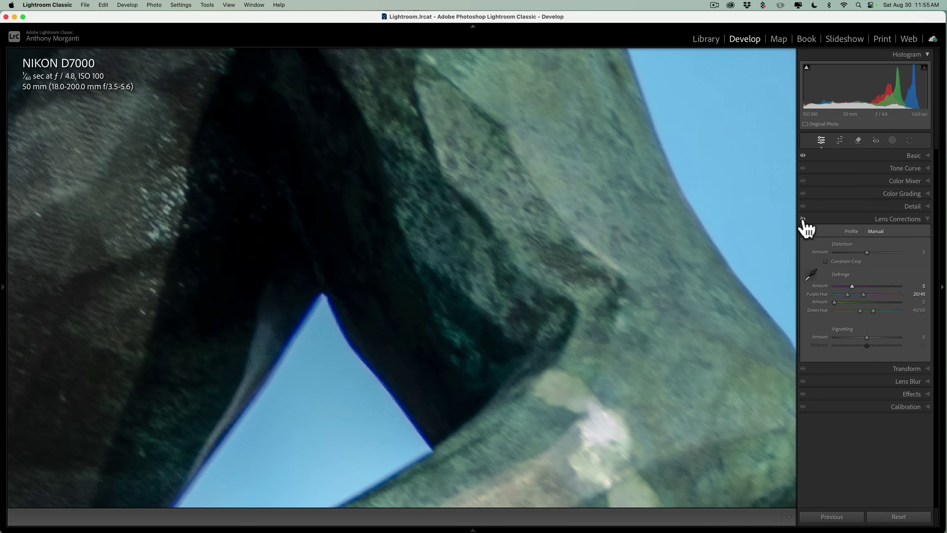
click(802, 219)
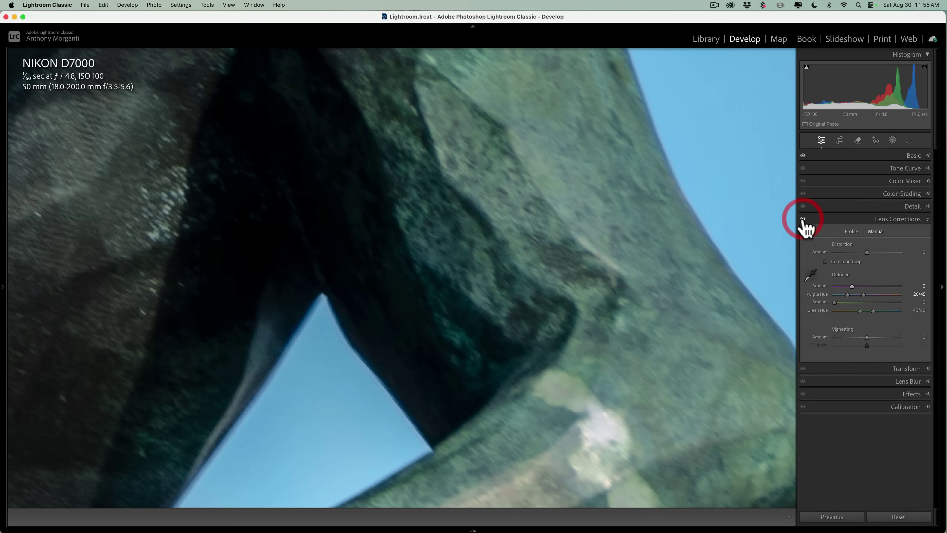
click(662, 223)
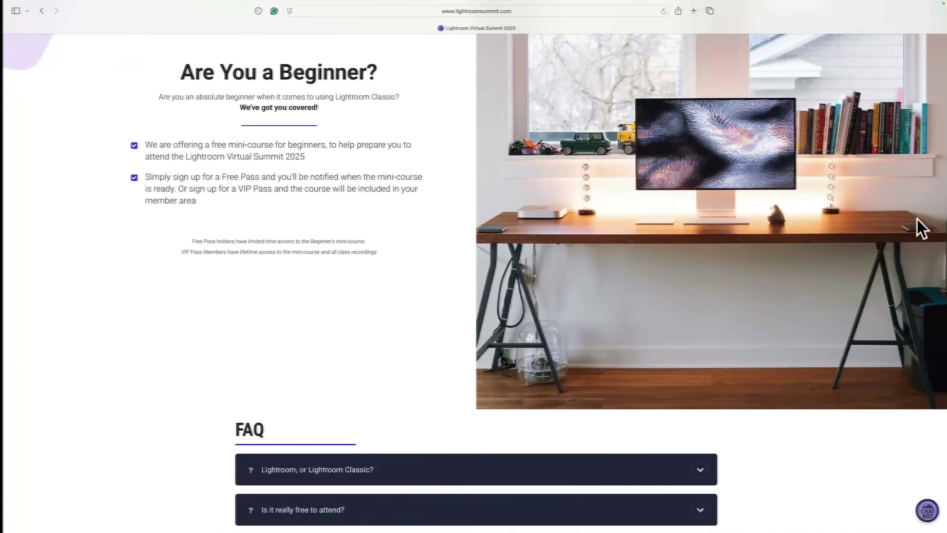
Step: Expand the first two instructors' 'will be teaching' class descriptions
scroll(921, 228, up, 15)
scroll(921, 228, up, 12)
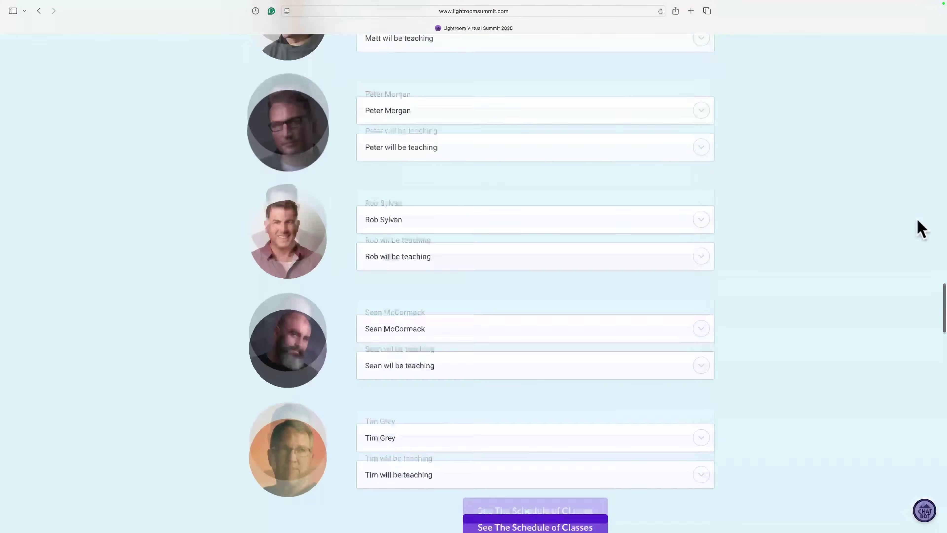
scroll(920, 229, down, 4)
scroll(920, 228, up, 4)
scroll(921, 228, up, 15)
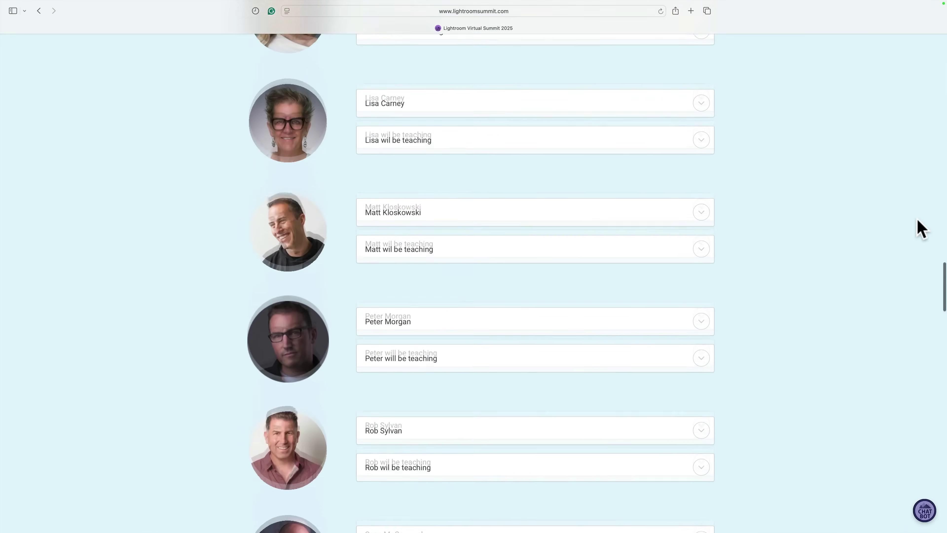
scroll(920, 228, up, 15)
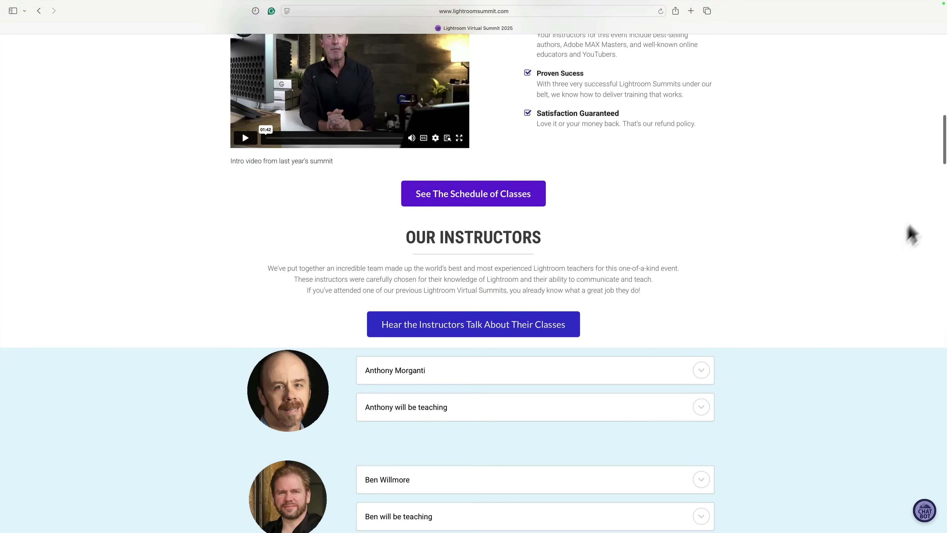
scroll(775, 393, down, 4)
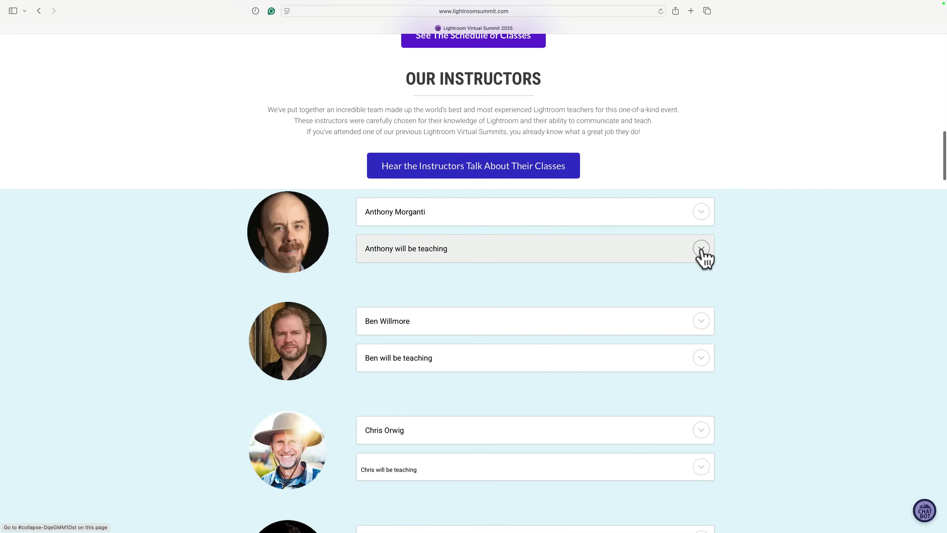
click(702, 249)
scroll(481, 183, down, 3)
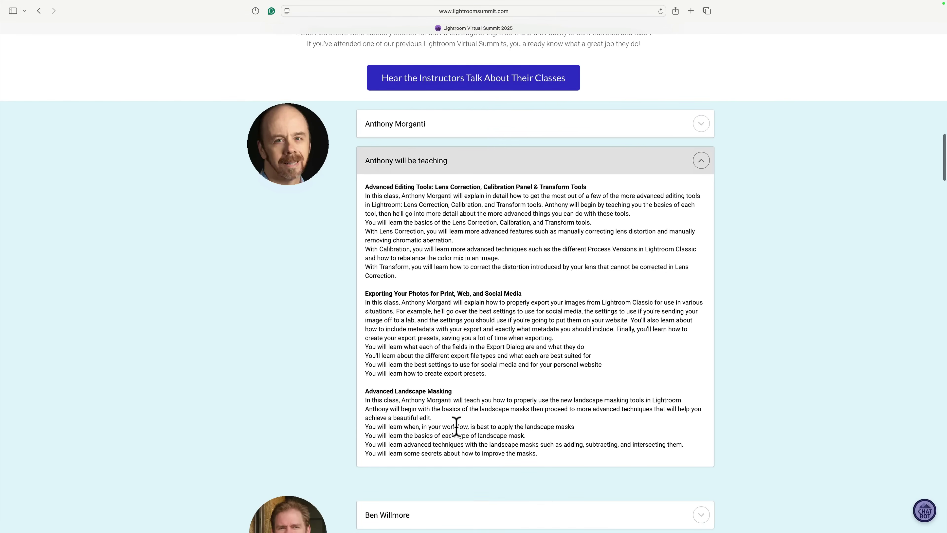
scroll(651, 391, down, 7)
click(702, 342)
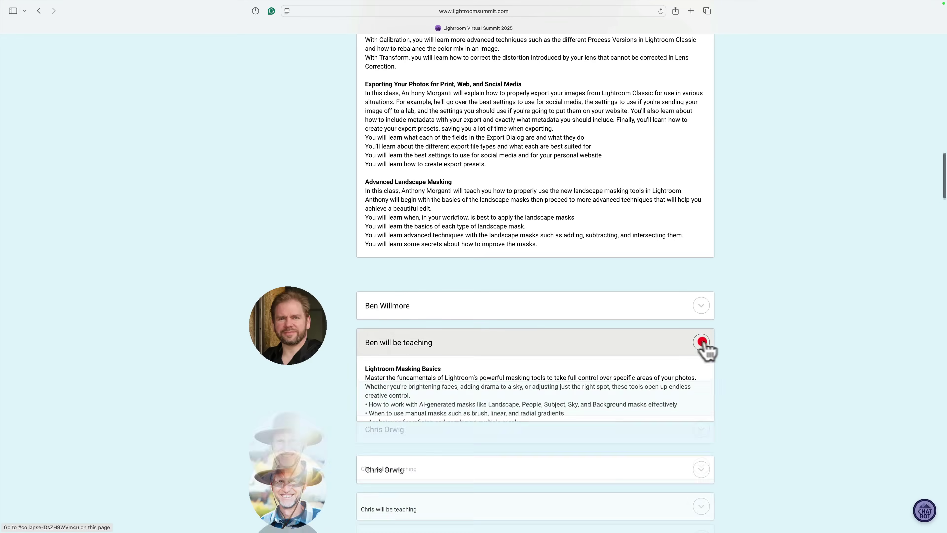
Step: Expand the third and fourth instructors' class descriptions, then return to the summit banner
scroll(750, 348, down, 14)
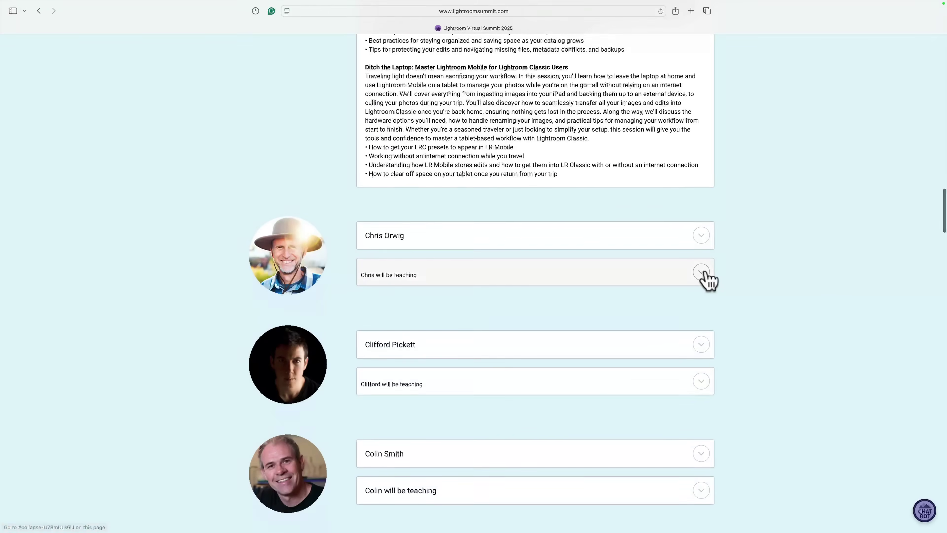
click(703, 273)
scroll(765, 313, down, 3)
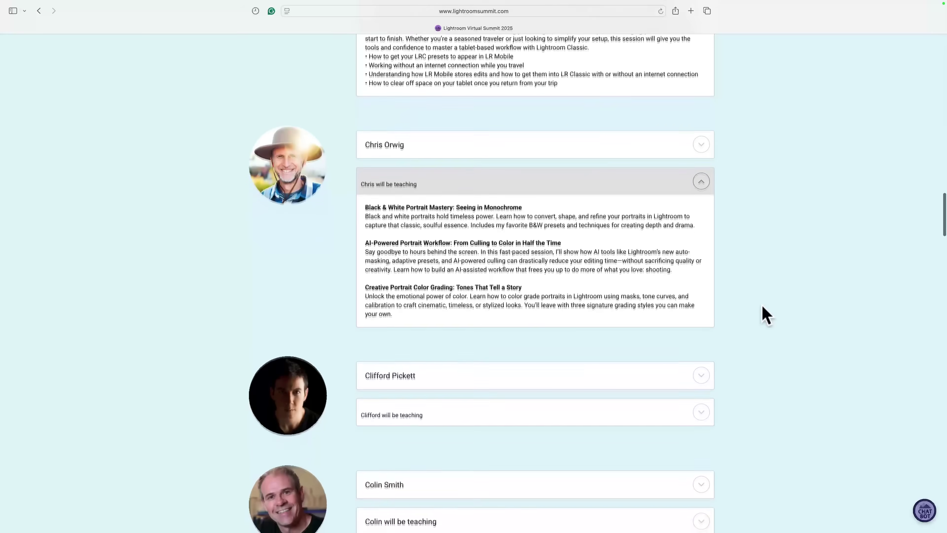
scroll(765, 313, down, 8)
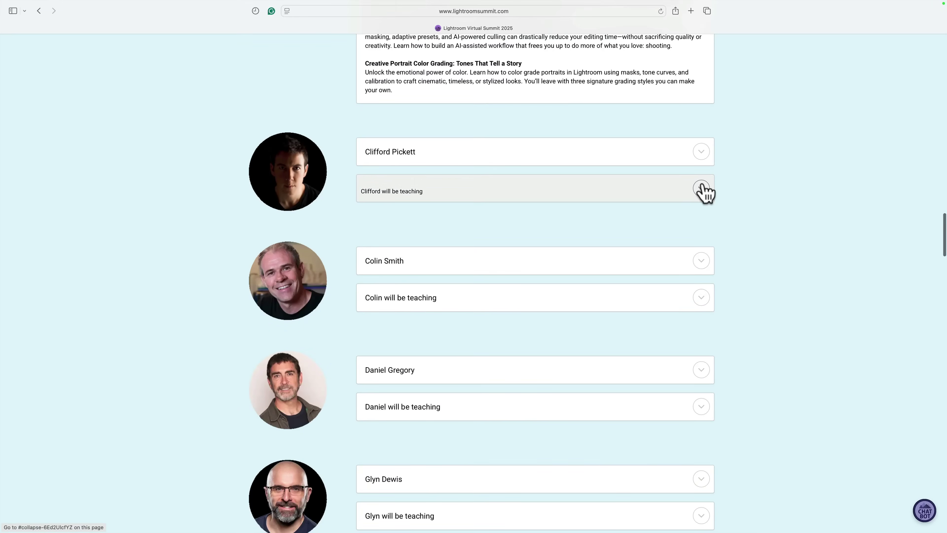
click(701, 188)
scroll(771, 262, up, 13)
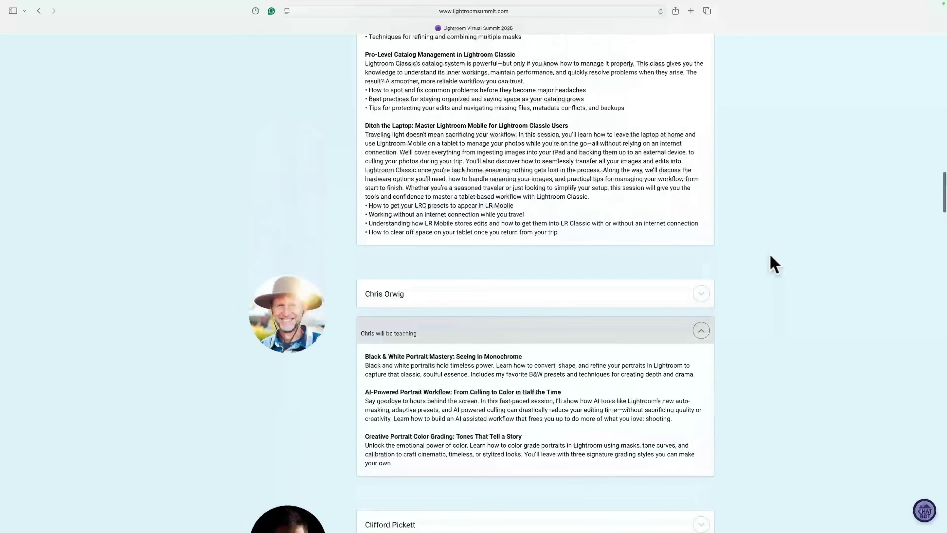
scroll(773, 264, up, 20)
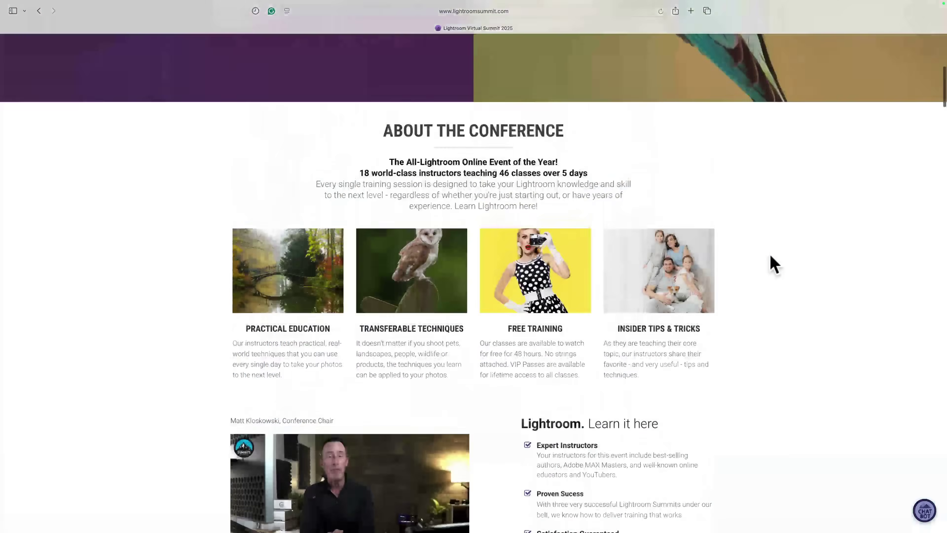
scroll(773, 264, down, 10)
scroll(771, 264, down, 15)
scroll(771, 264, up, 20)
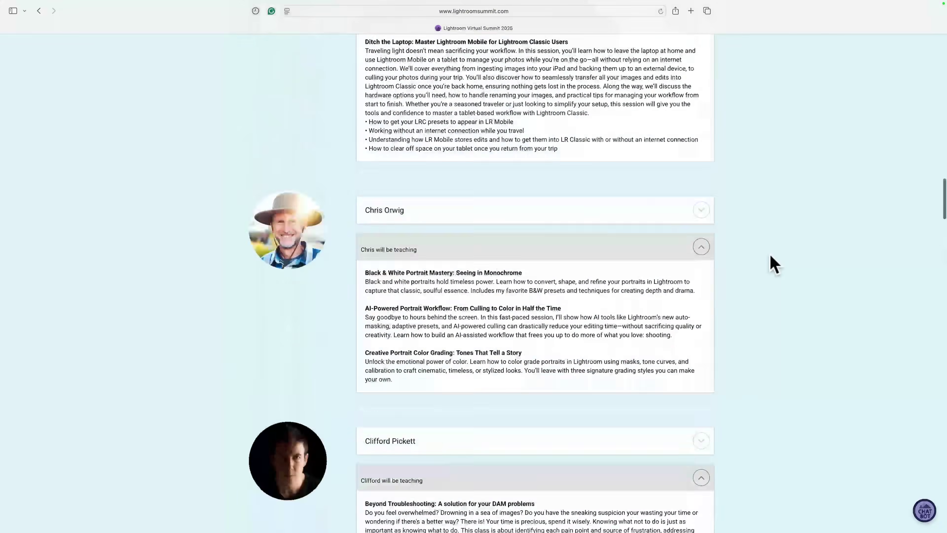
scroll(774, 264, up, 15)
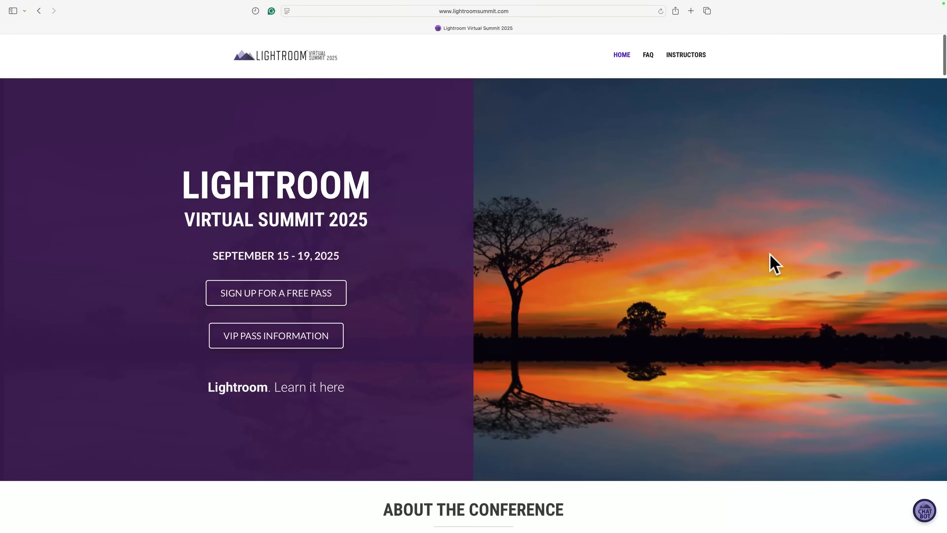